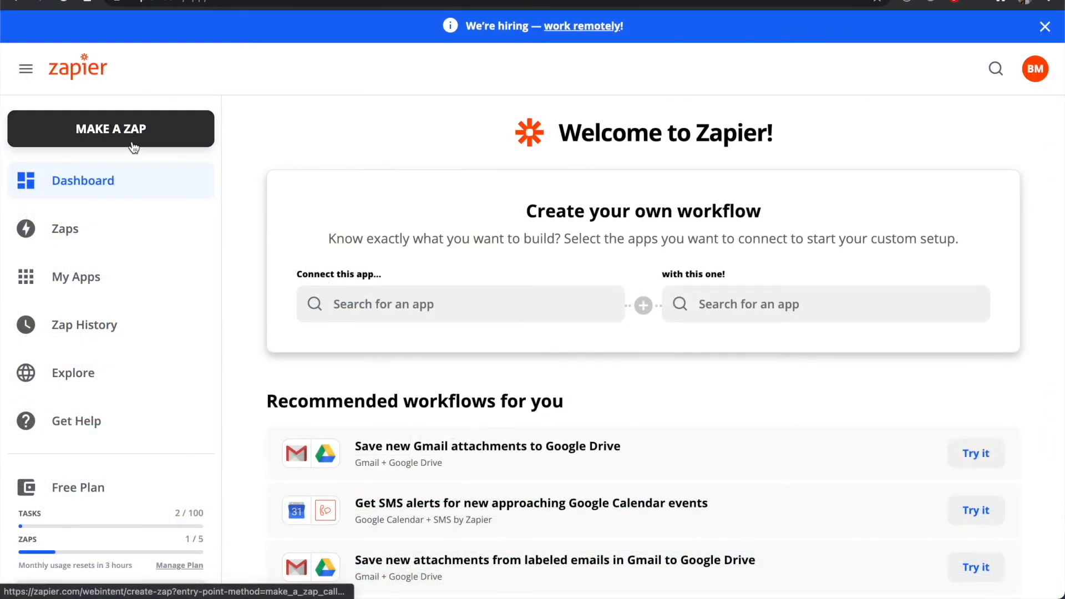
# - Create a new Zap triggered by the New Email event of Email Parser by Zapier
pyautogui.click(123, 140)
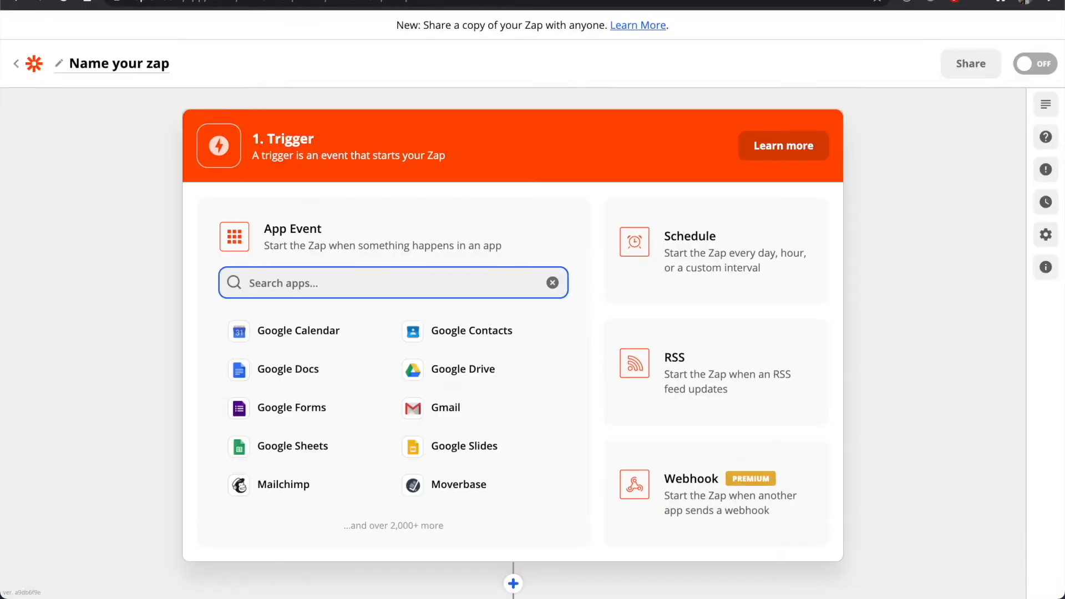
pyautogui.write('par')
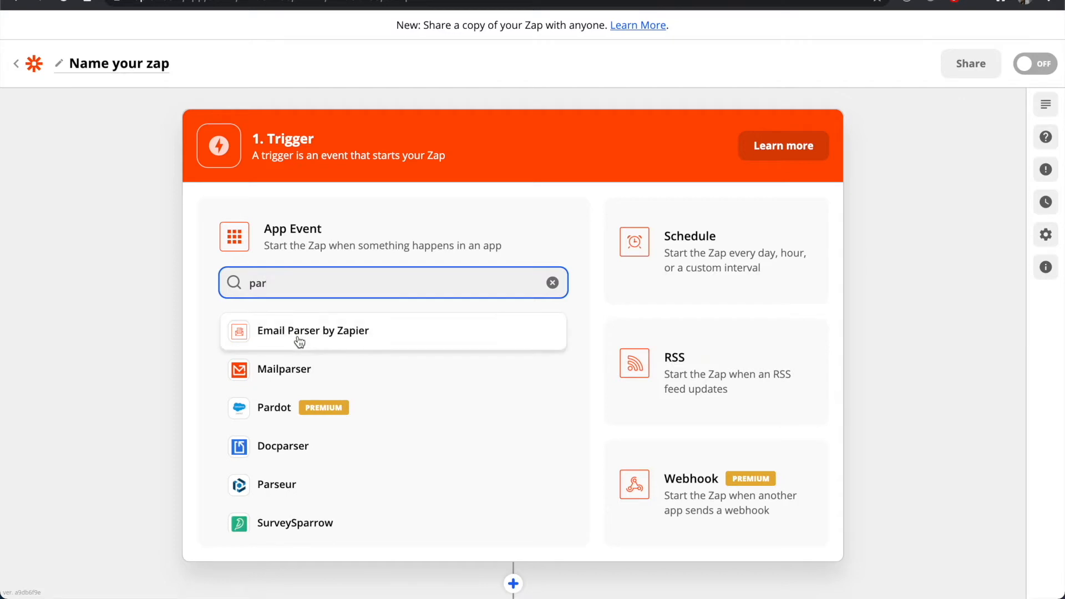
pyautogui.click(427, 332)
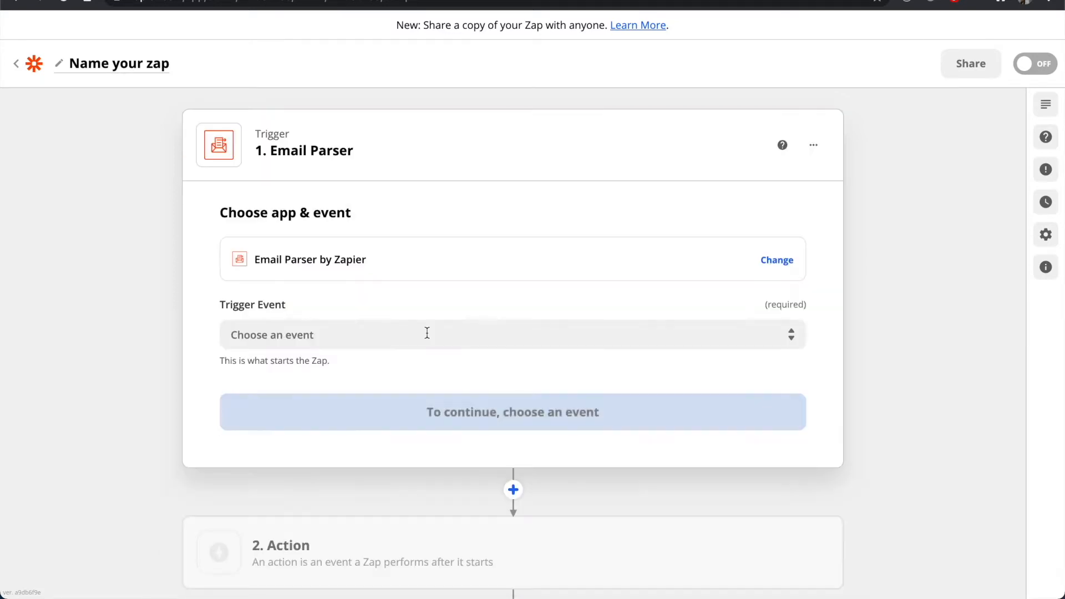
pyautogui.click(383, 335)
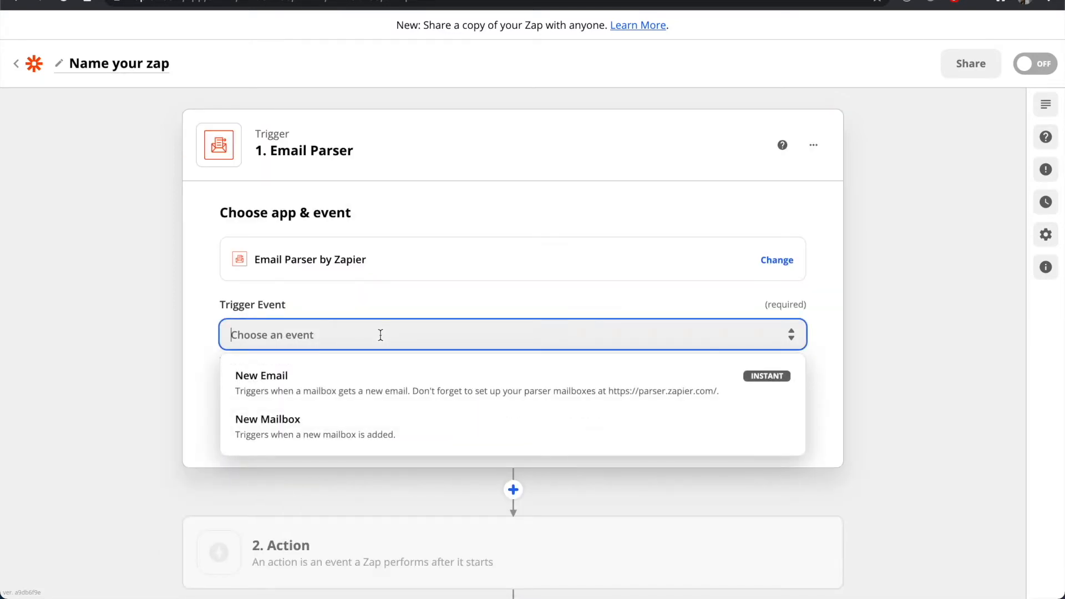
pyautogui.click(316, 386)
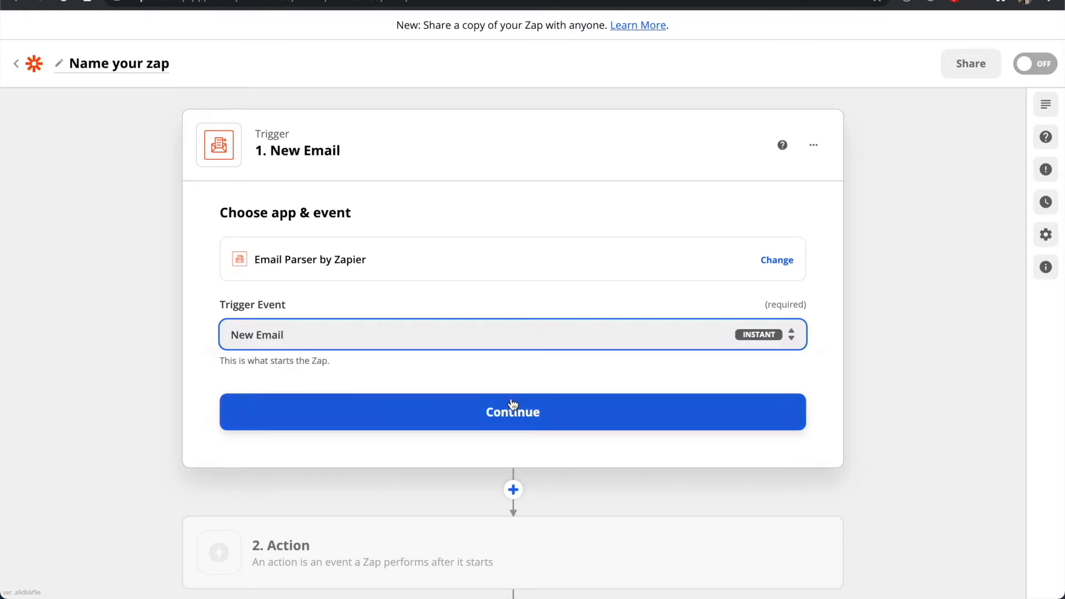
pyautogui.click(579, 421)
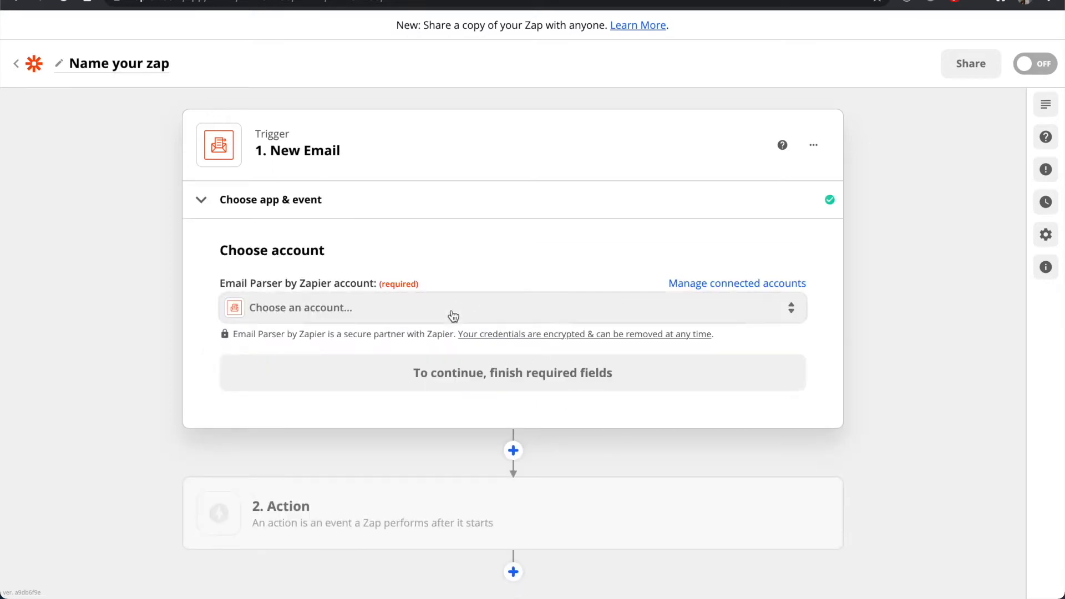
# - Use the Zapier Email Parser account for the trigger and continue to the trigger setup
pyautogui.click(452, 312)
pyautogui.click(424, 436)
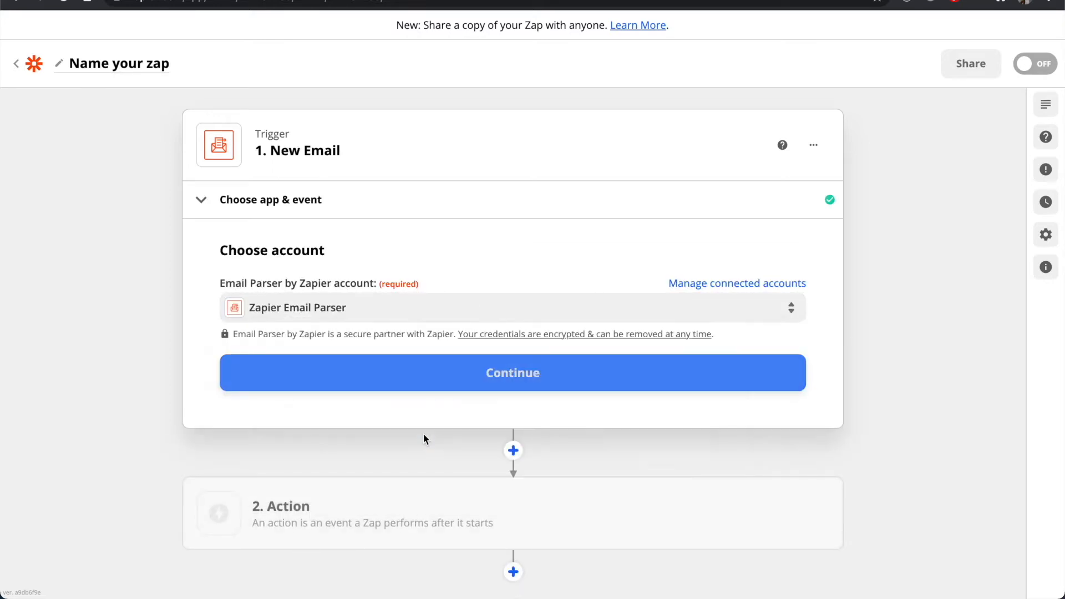
pyautogui.click(497, 377)
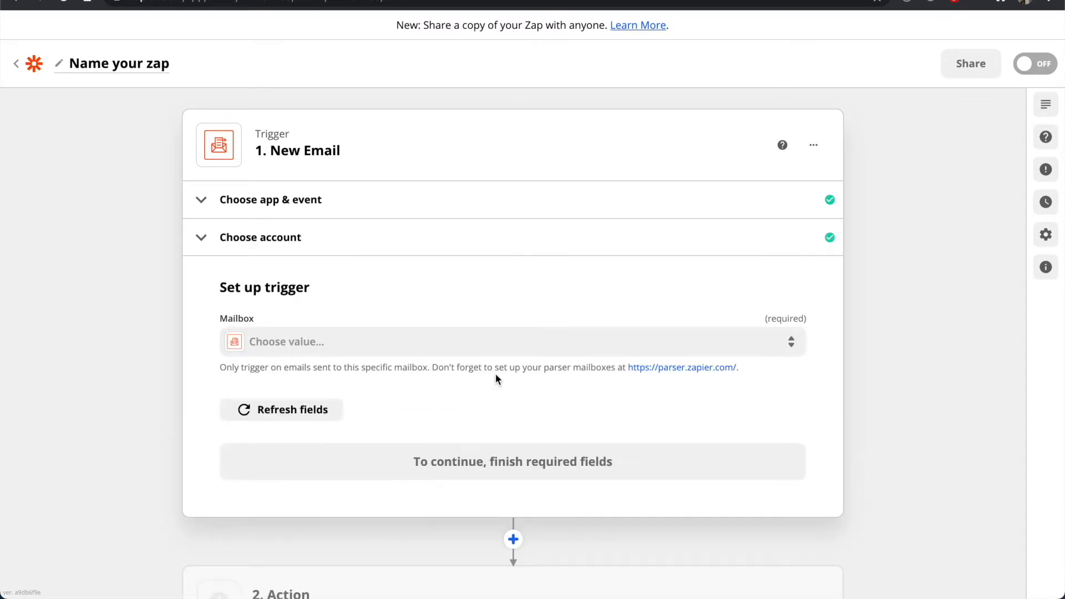
# - Go to the Email Parser site linked in the trigger setup, create a new mailbox, and return to the mailbox list
pyautogui.click(682, 370)
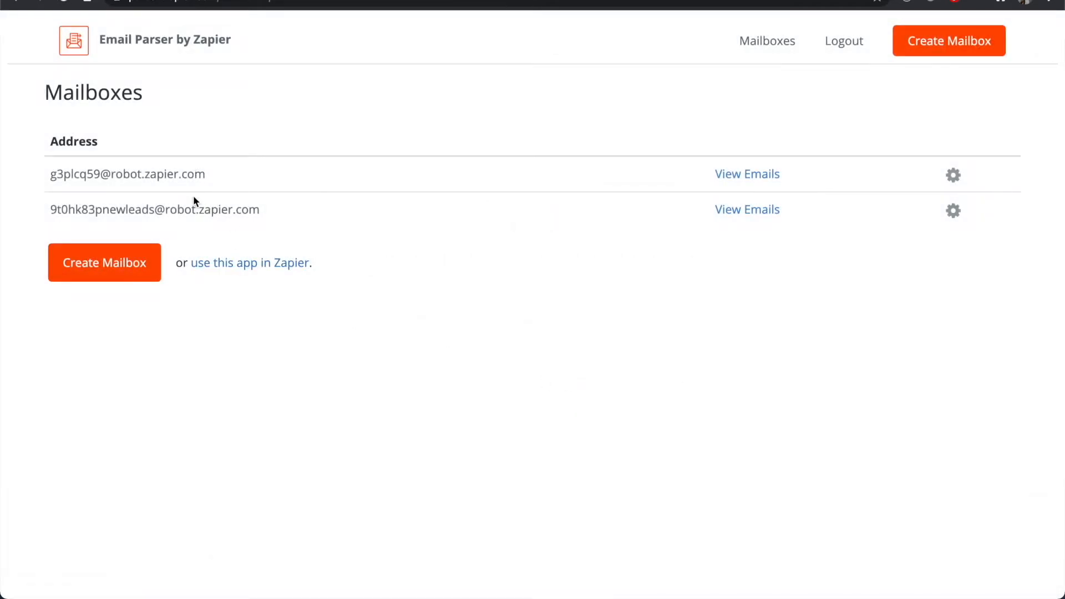
pyautogui.click(102, 266)
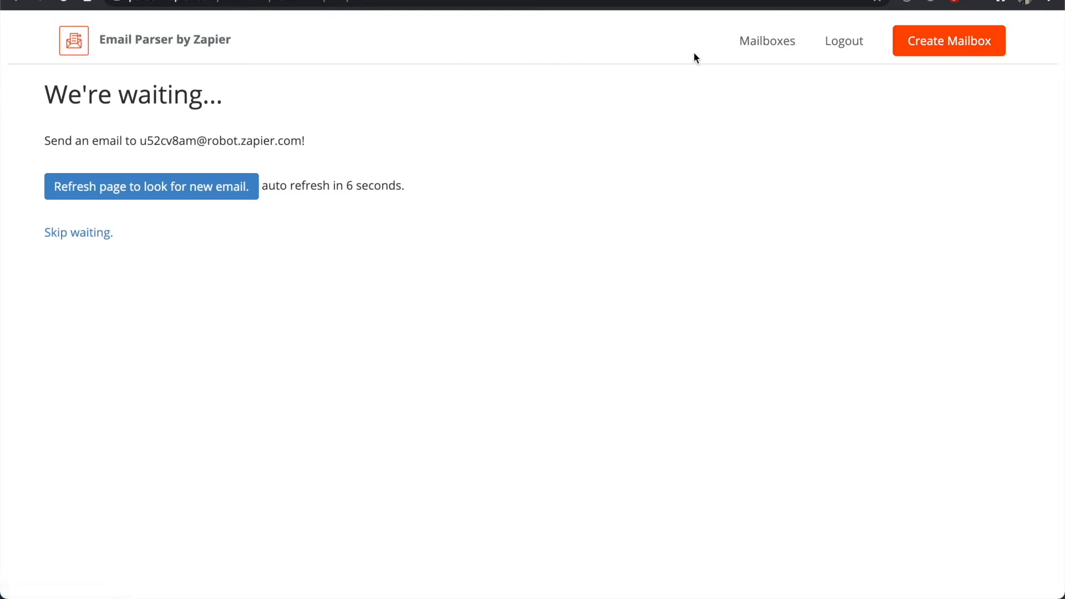
pyautogui.click(750, 43)
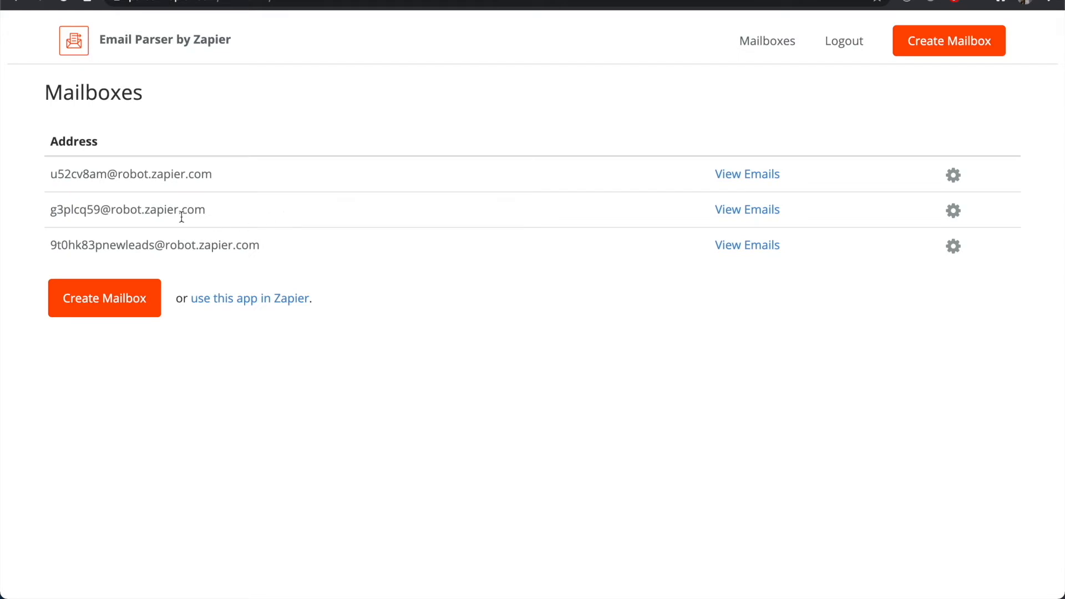
# - Add the prefix newleadscontactform to the new mailbox's address and save the mailbox settings
pyautogui.click(955, 176)
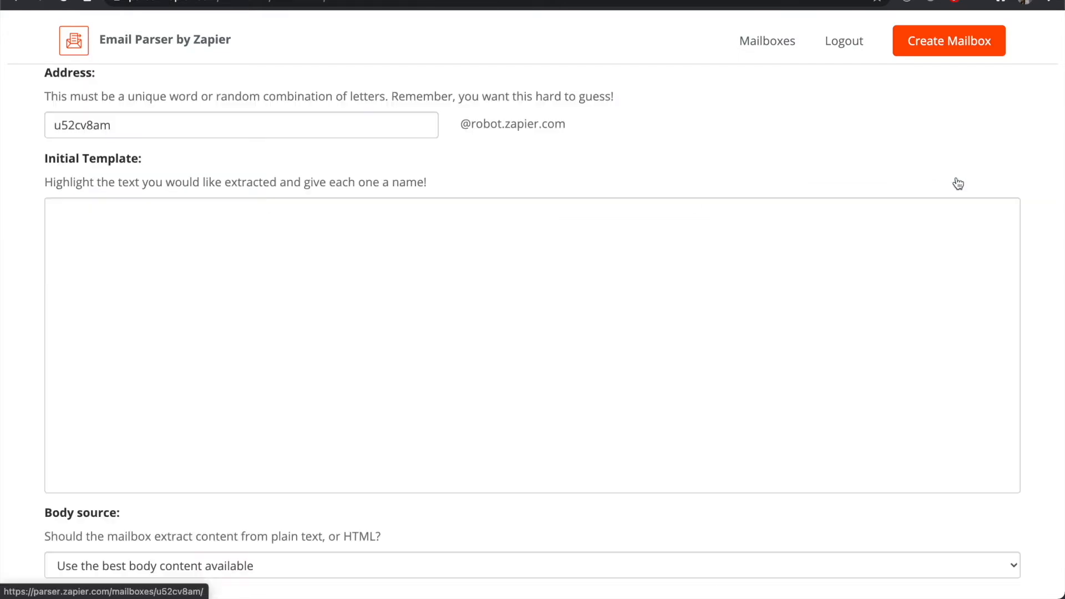
pyautogui.click(116, 128)
pyautogui.press('Left')
pyautogui.press('Left')
pyautogui.press('Left')
pyautogui.press('Left')
pyautogui.press('Left')
pyautogui.press('Left')
pyautogui.press('Left')
pyautogui.press('Left')
pyautogui.write('newlea')
pyautogui.write('dscontactform')
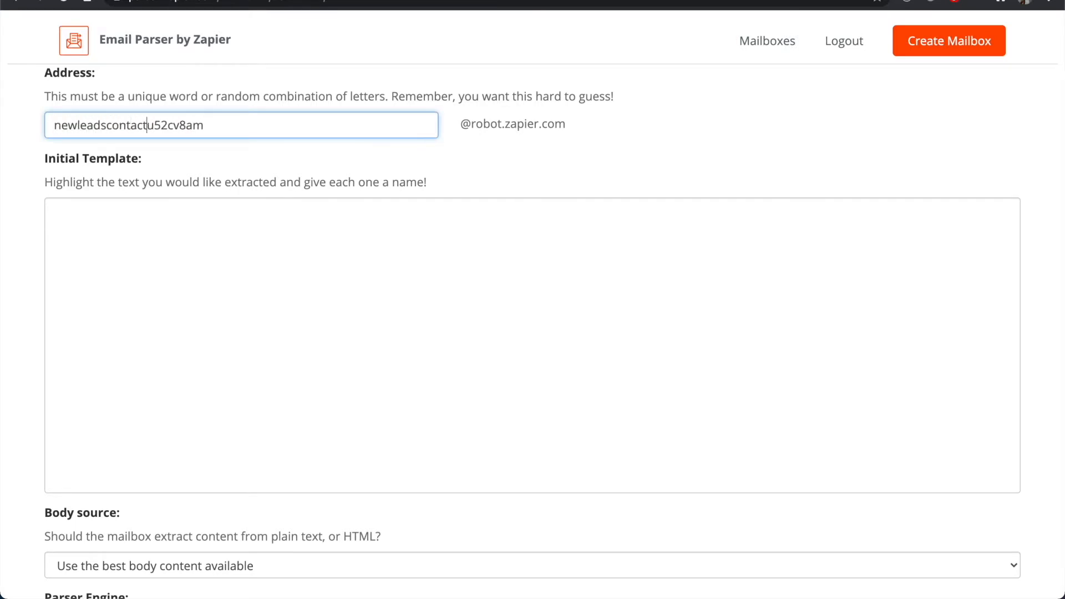
pyautogui.press('Tab')
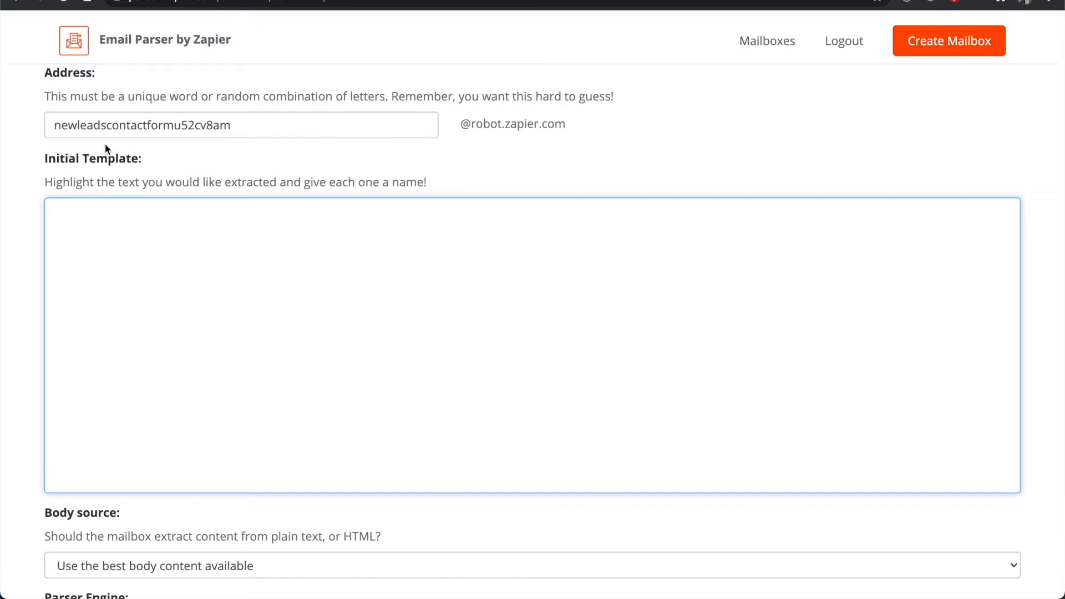
pyautogui.scroll(-3, 104, 143)
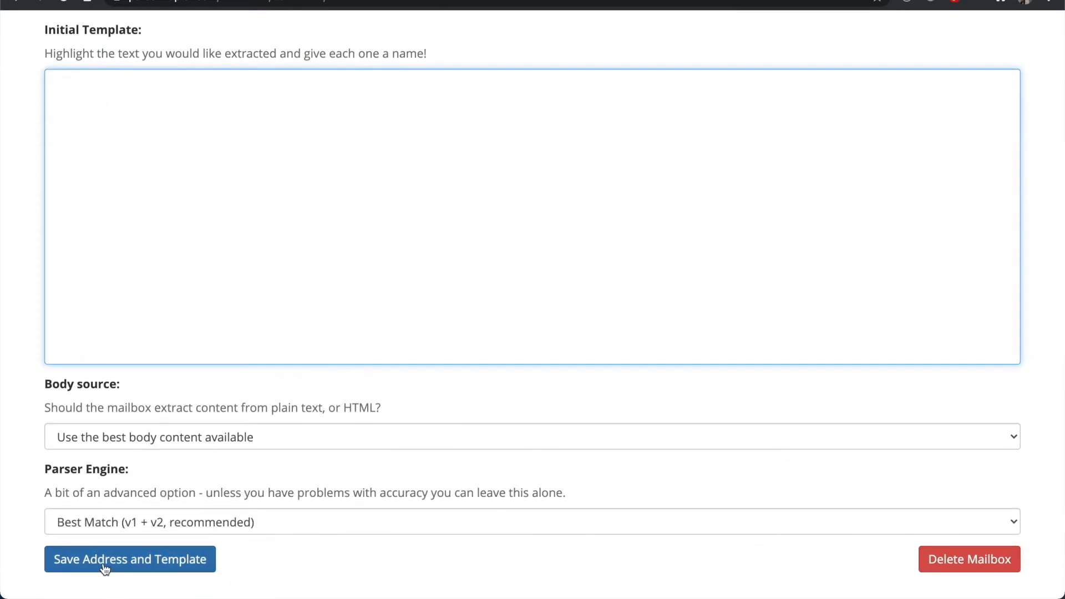
pyautogui.click(105, 569)
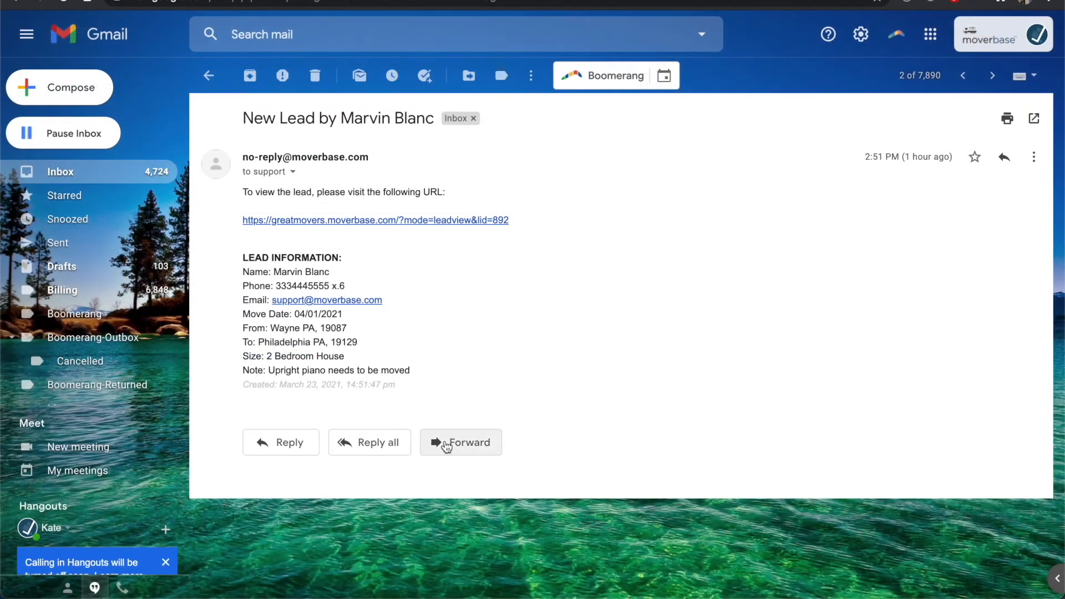
# - Switch to Gmail and start forwarding the new lead email, removing the forwarded-message header and blank lines above the lead text
pyautogui.click(447, 447)
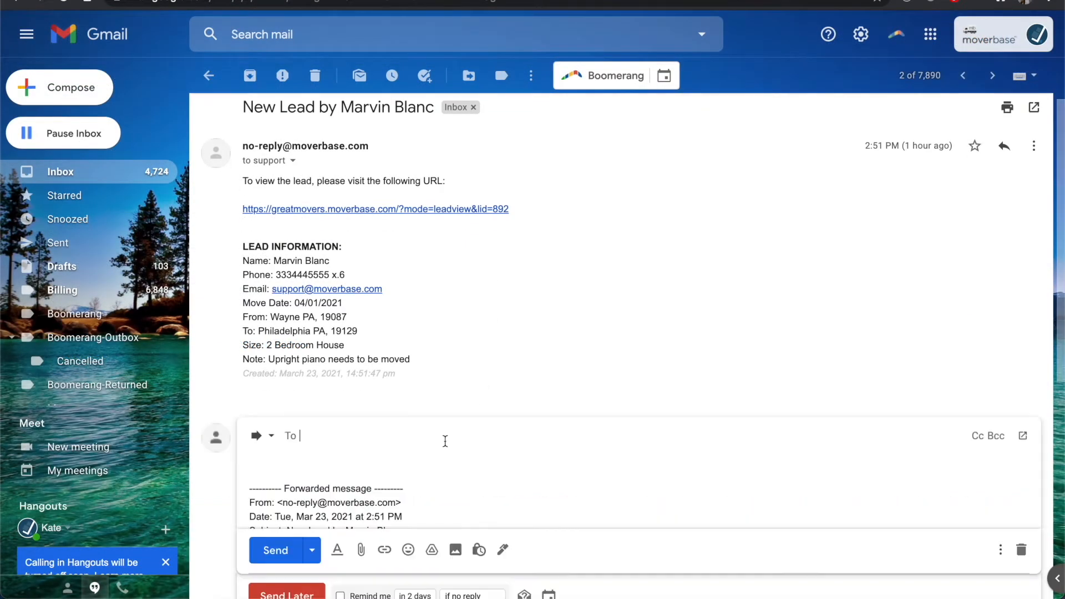
pyautogui.moveTo(405, 409); pyautogui.dragTo(262, 339)
pyautogui.press('BackSpace')
pyautogui.press('BackSpace')
pyautogui.press('BackSpace')
pyautogui.press('BackSpace')
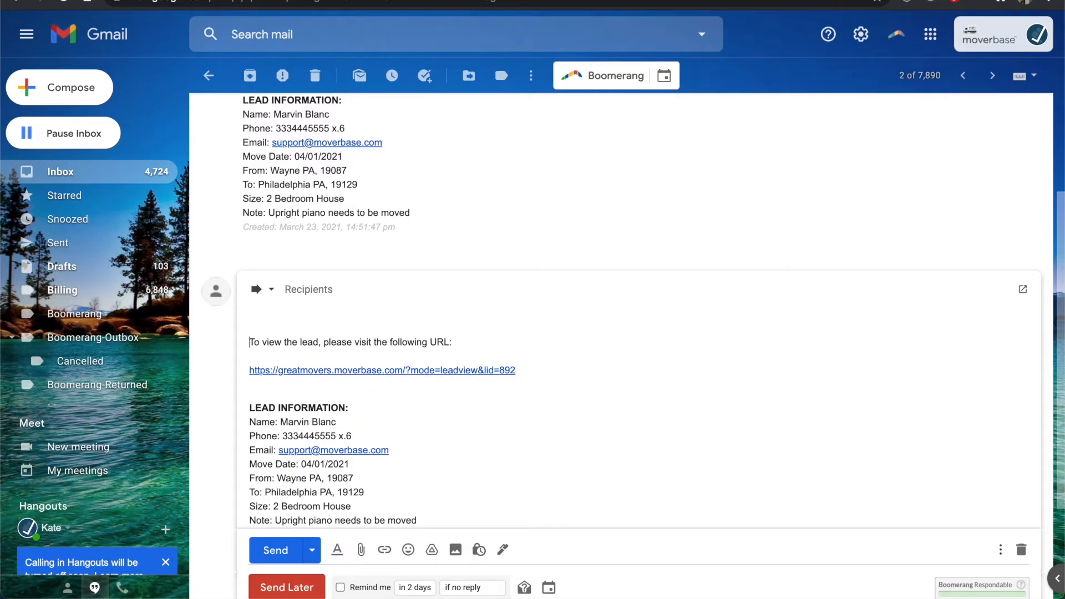
pyautogui.press('BackSpace')
pyautogui.press('BackSpace')
pyautogui.scroll(-1, 389, 333)
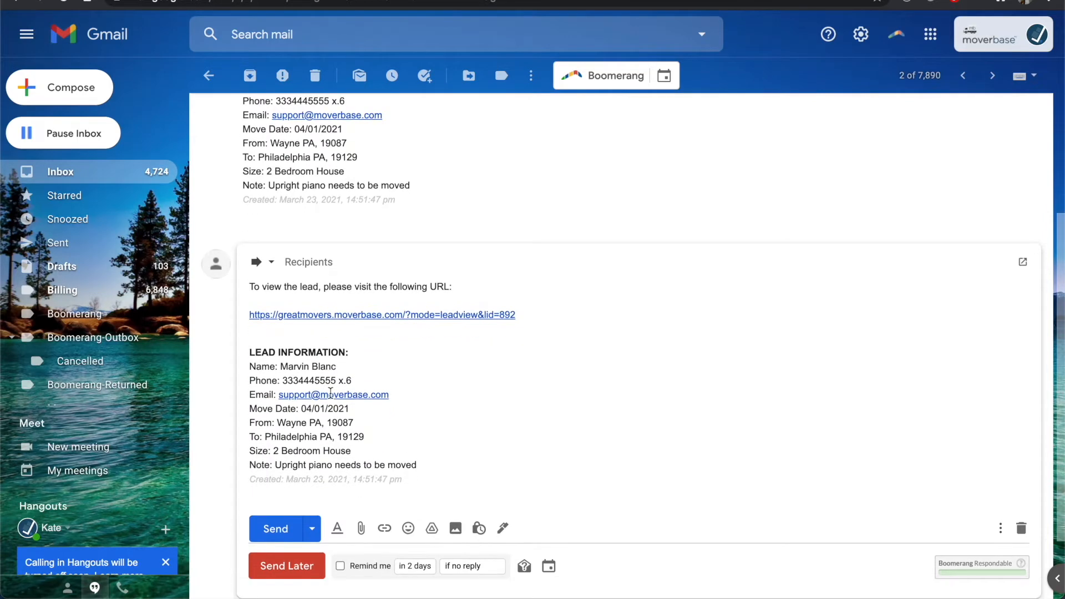
# - Edit the forwarded email's subject to remove the forwarding prefix
pyautogui.click(273, 245)
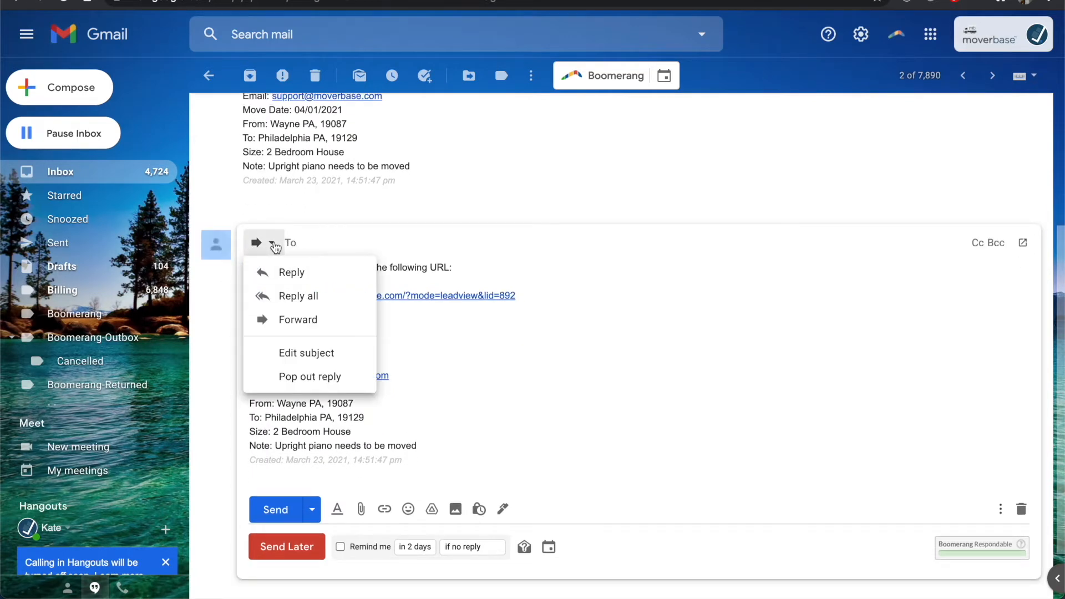
pyautogui.click(283, 354)
pyautogui.moveTo(613, 206); pyautogui.dragTo(587, 206)
pyautogui.press('BackSpace')
# - Paste the new parser mailbox's address as the recipient and send the forwarded lead email
pyautogui.click(604, 182)
pyautogui.press('super+v')
pyautogui.click(645, 480)
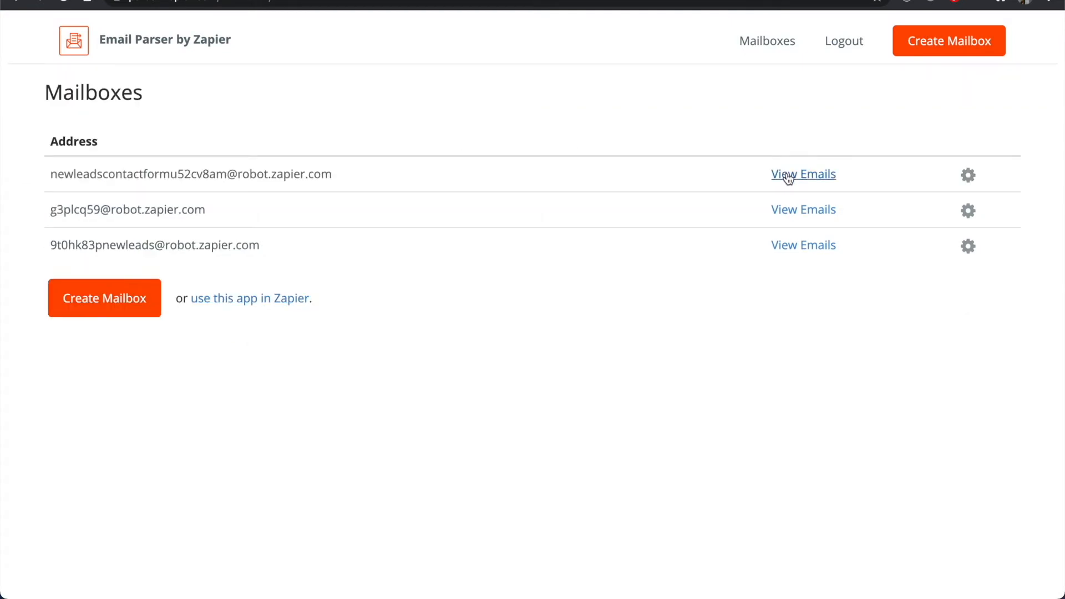
# - Back in Email Parser, view the new mailbox's received emails and open the template editor for the forwarded lead
pyautogui.click(788, 175)
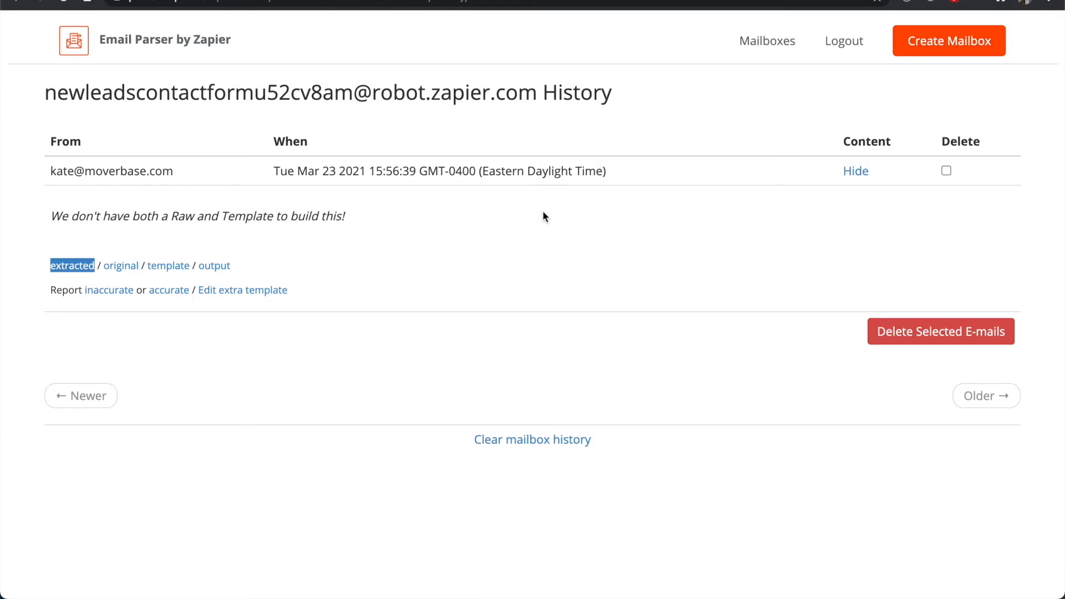
pyautogui.click(166, 266)
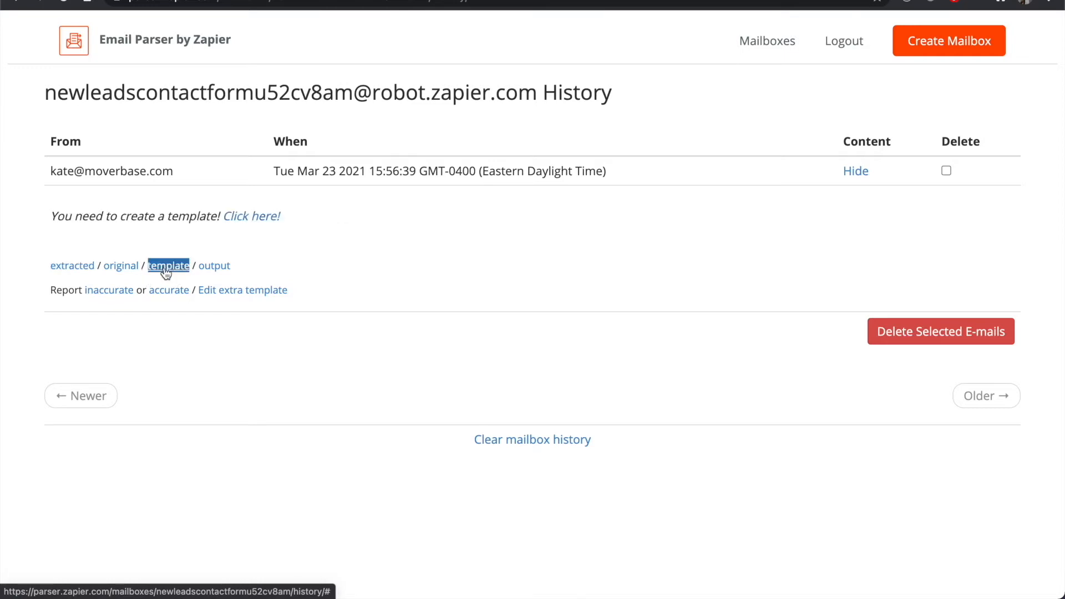
pyautogui.click(247, 223)
pyautogui.scroll(-3, 138, 245)
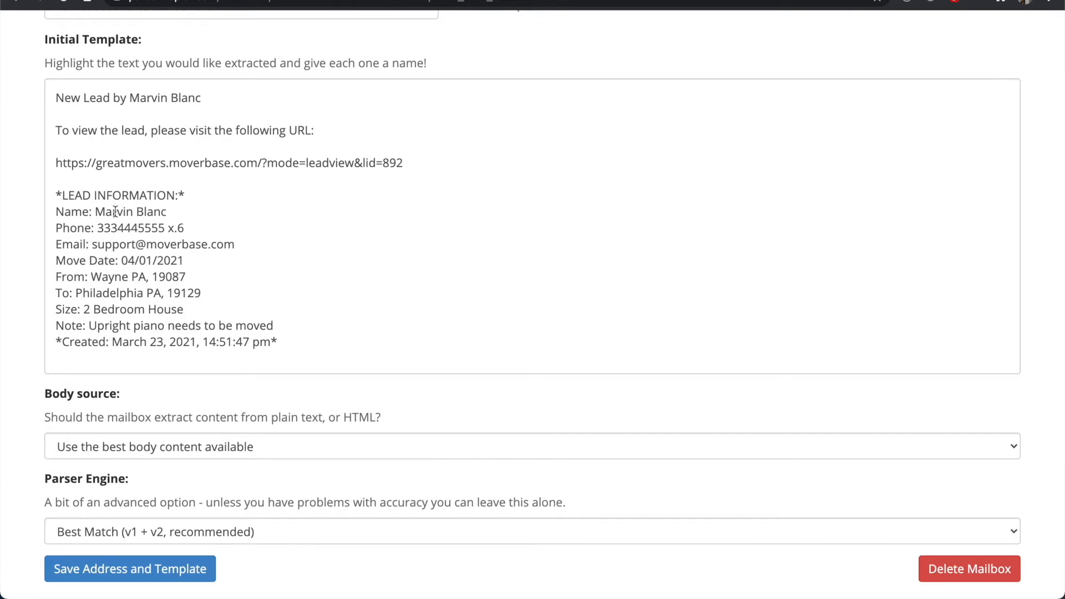
# - Mark the lead's first and last names in the initial template as fields named First Name and Last Name
pyautogui.moveTo(96, 212); pyautogui.dragTo(134, 212)
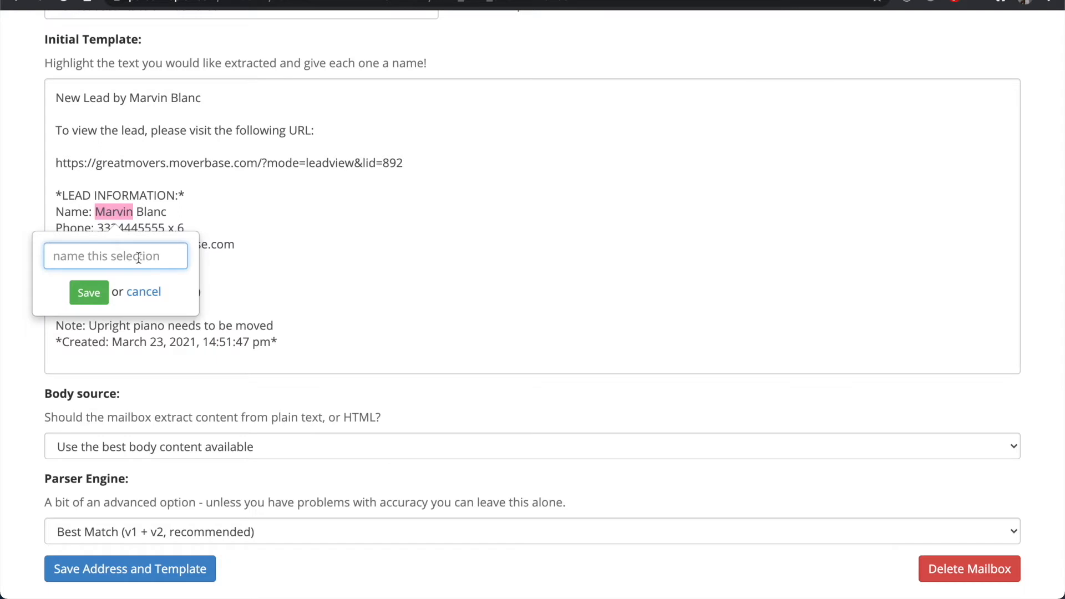
pyautogui.write('First Name')
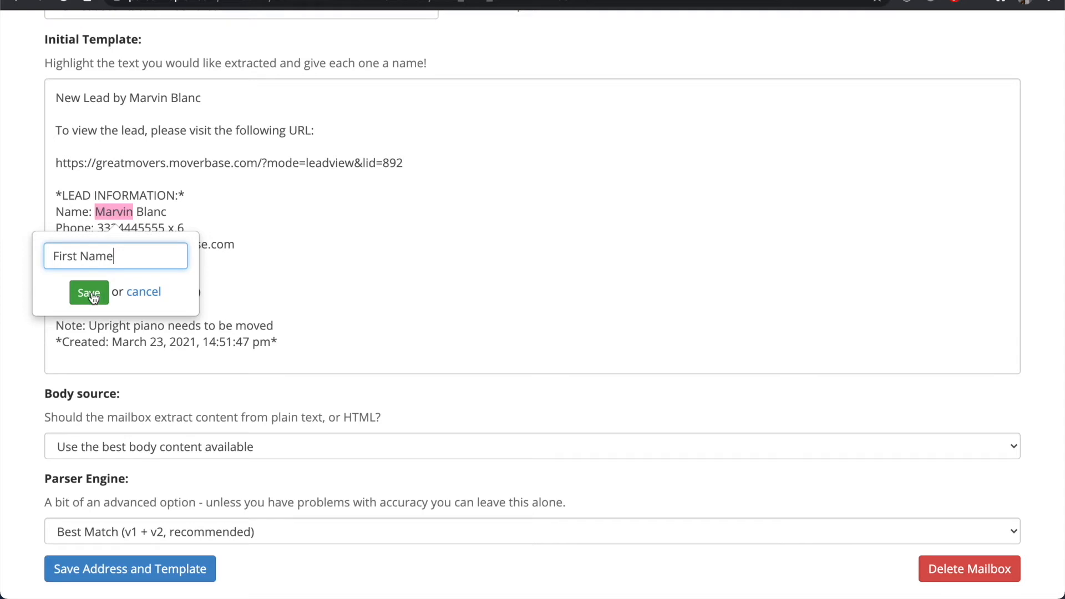
pyautogui.click(93, 298)
pyautogui.moveTo(168, 212); pyautogui.dragTo(209, 212)
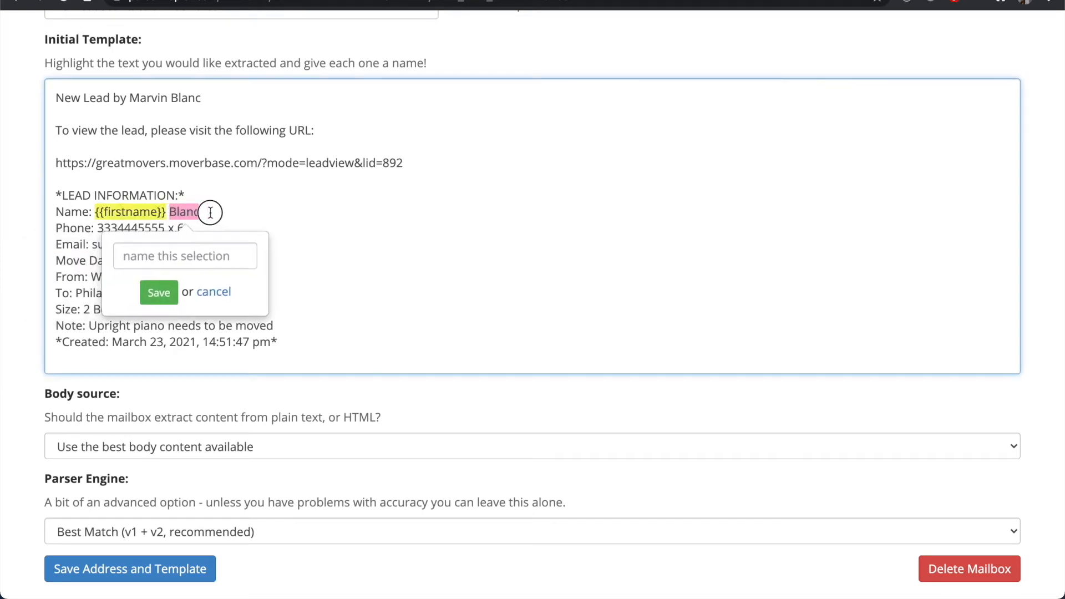
pyautogui.write('Last')
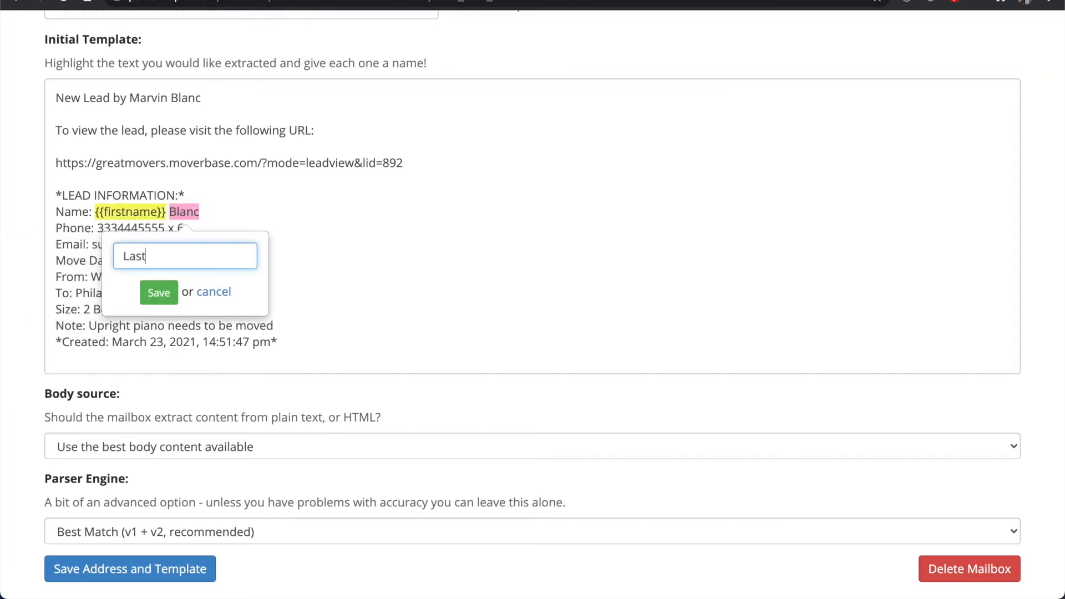
pyautogui.write(' Name')
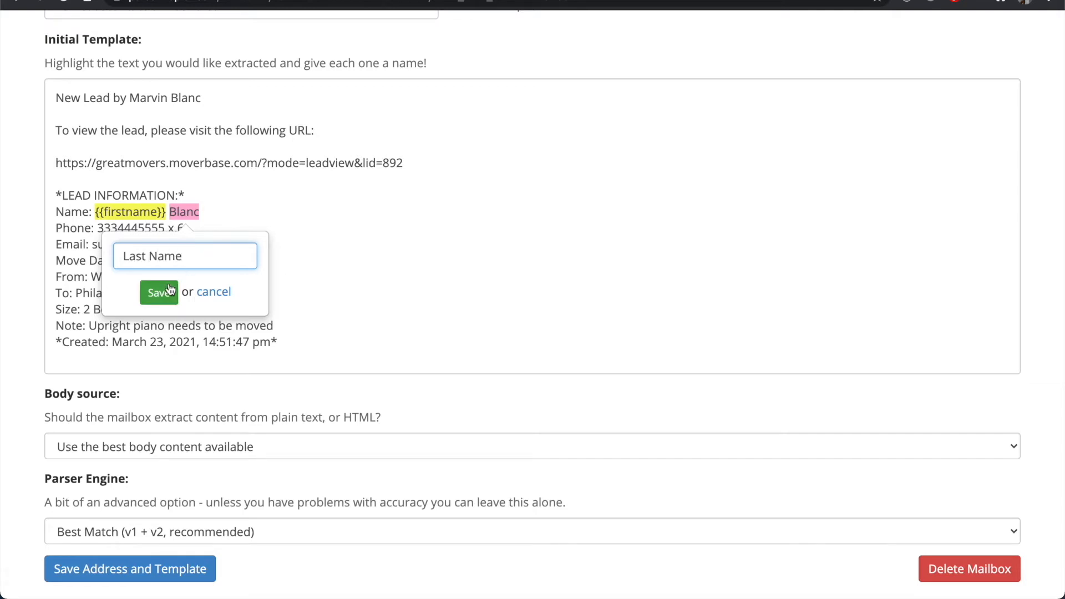
pyautogui.click(165, 296)
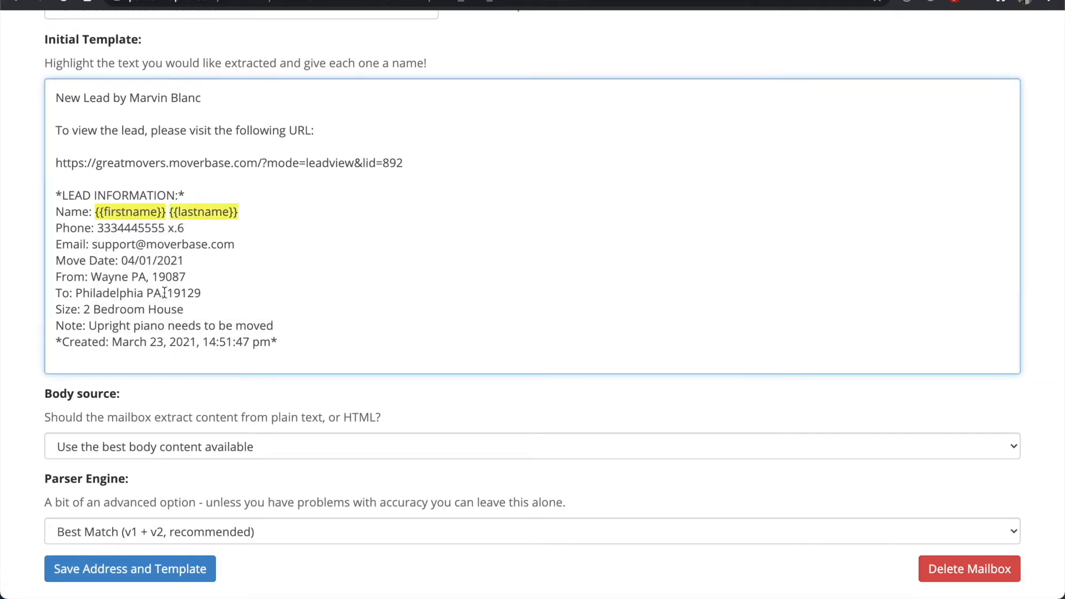
# - Mark the lead's phone number in the template as the phone field, and save the mailbox address and template
pyautogui.moveTo(97, 228); pyautogui.dragTo(164, 228)
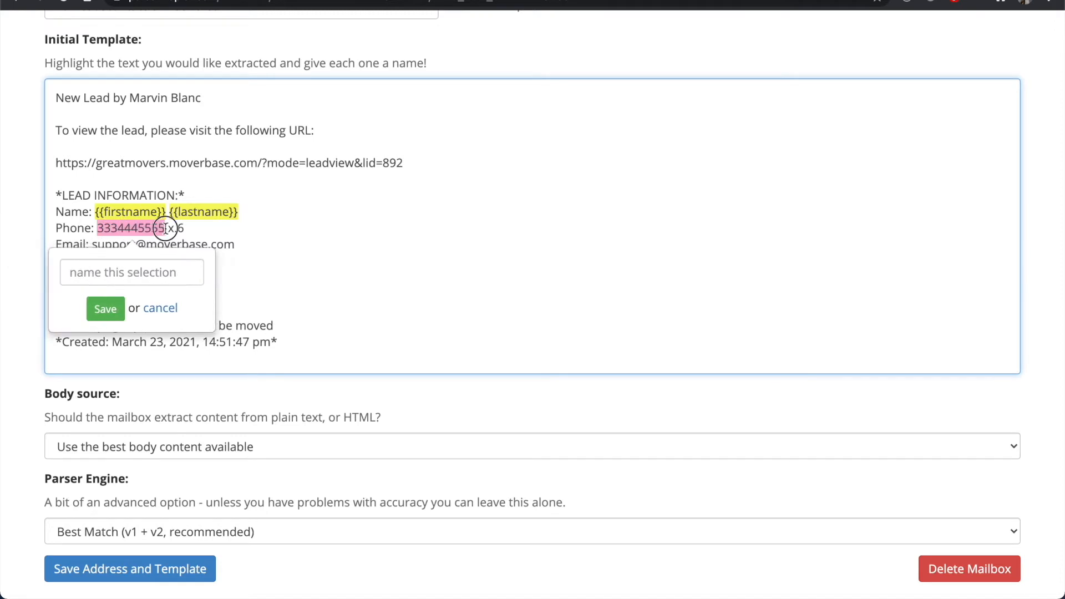
pyautogui.click(125, 272)
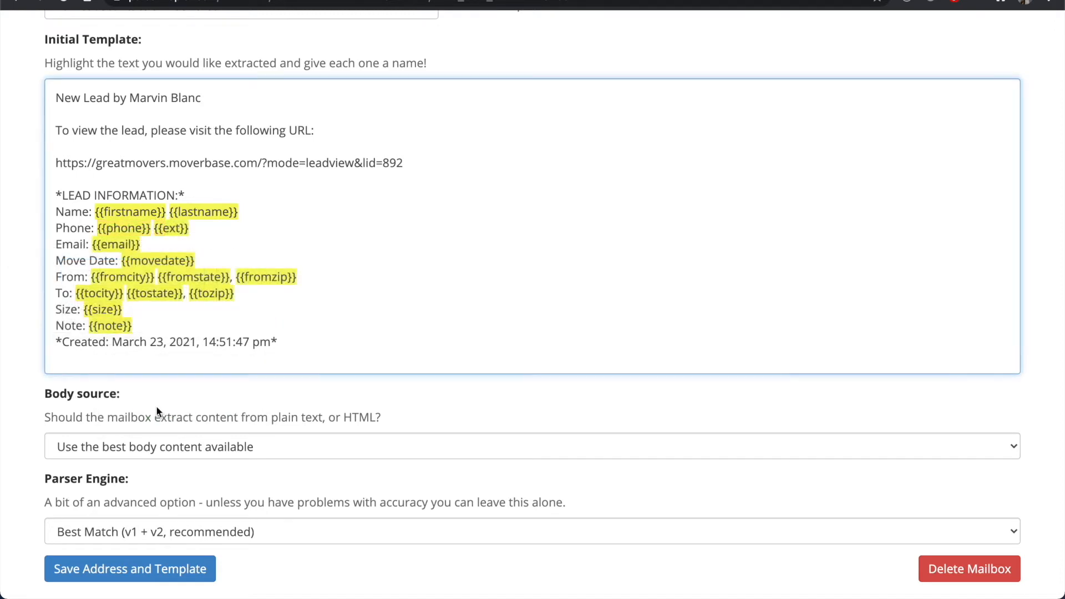
pyautogui.scroll(1, 157, 411)
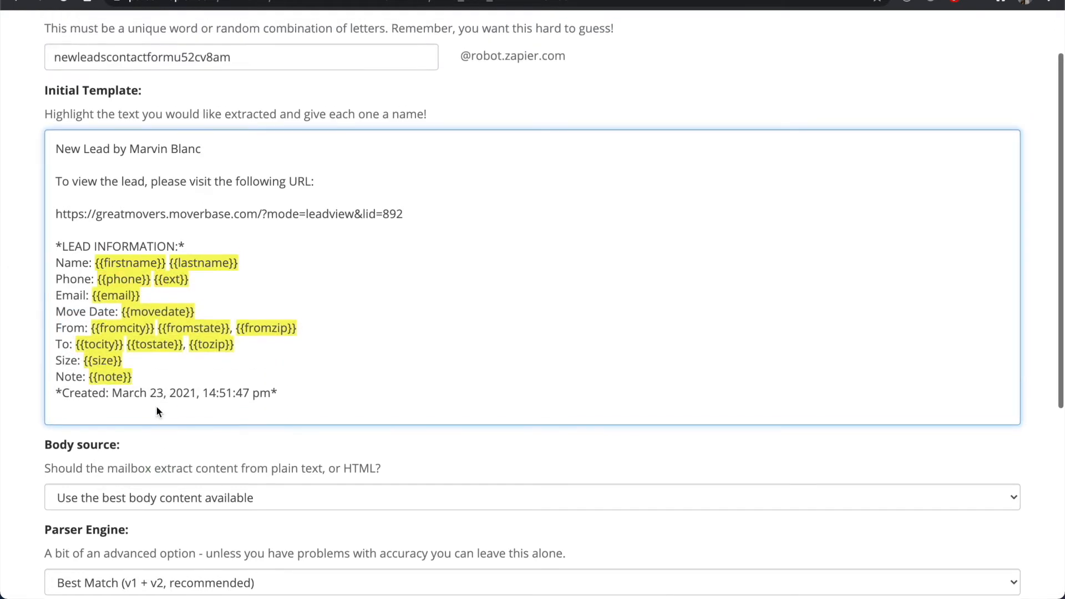
pyautogui.scroll(-1, 157, 411)
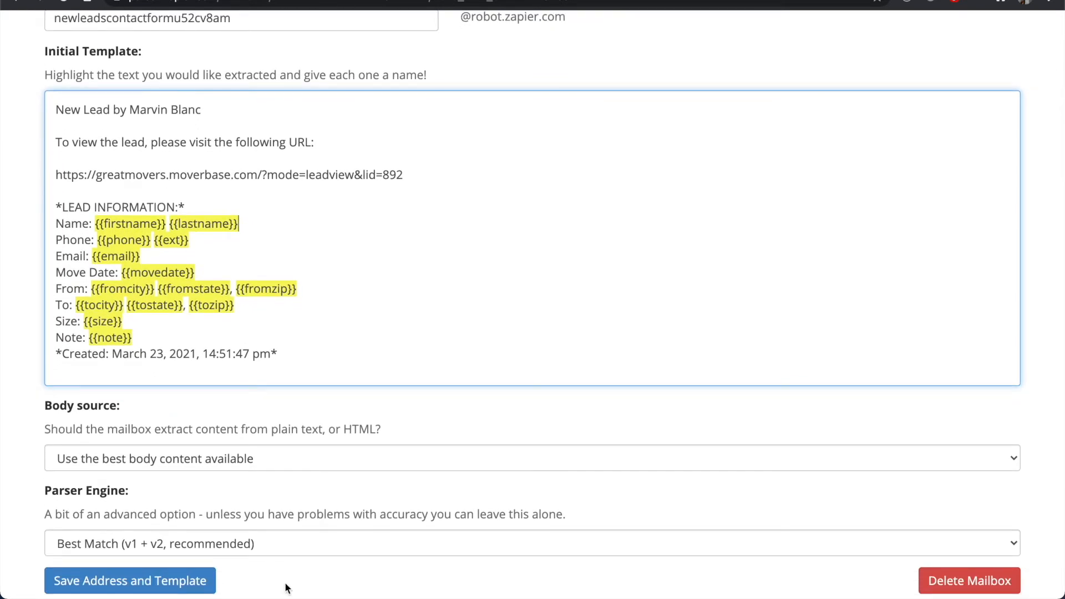
pyautogui.click(141, 590)
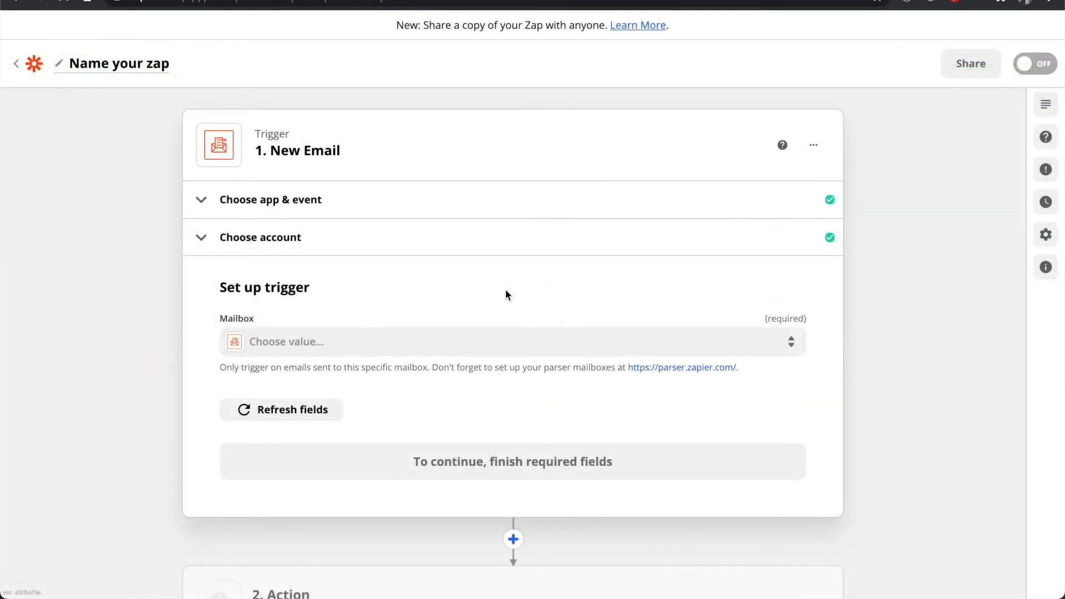
# - Reload the Zap editor and set the trigger's mailbox to the new leads contact form mailbox, continuing to the trigger test
pyautogui.press('super+r')
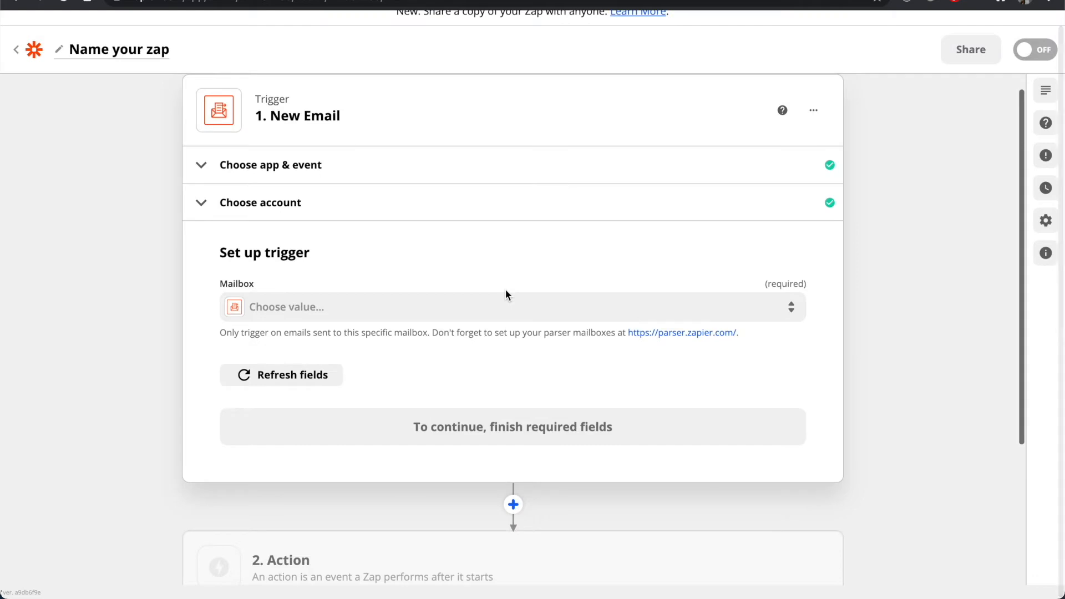
pyautogui.click(508, 307)
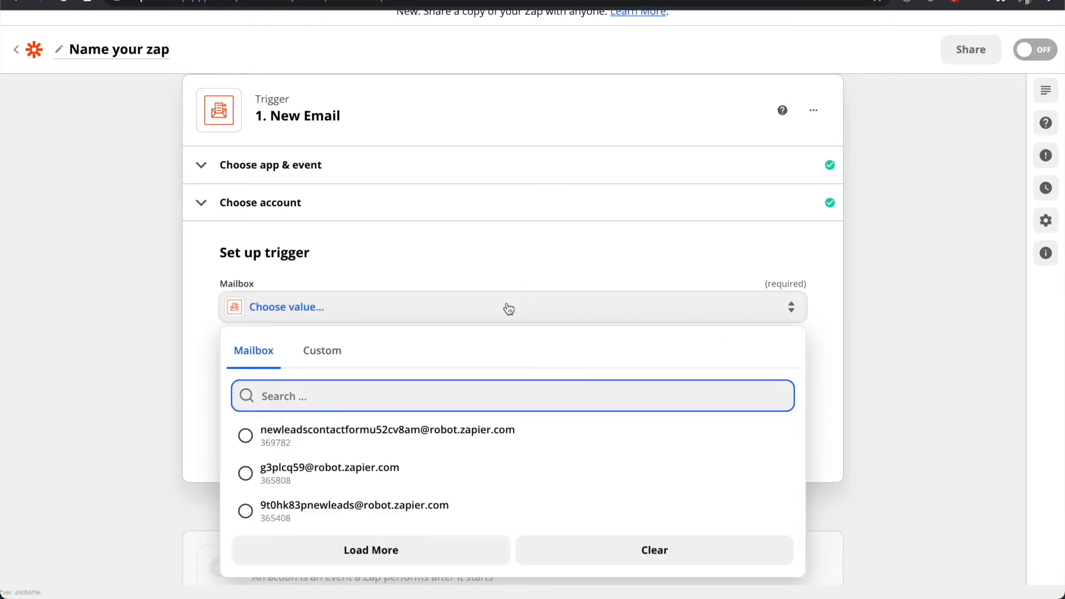
pyautogui.click(316, 438)
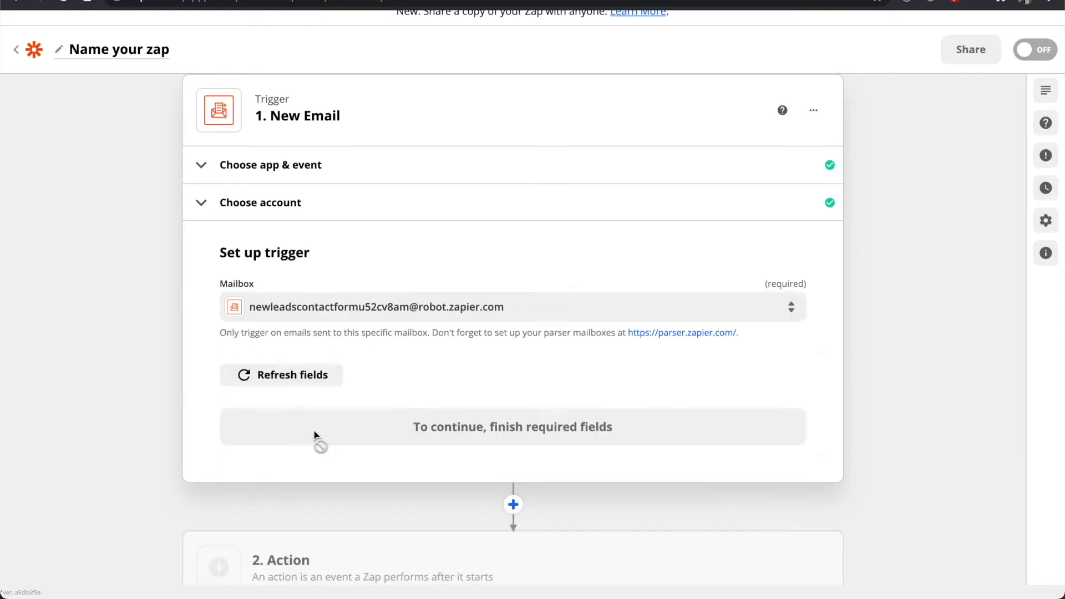
pyautogui.click(475, 432)
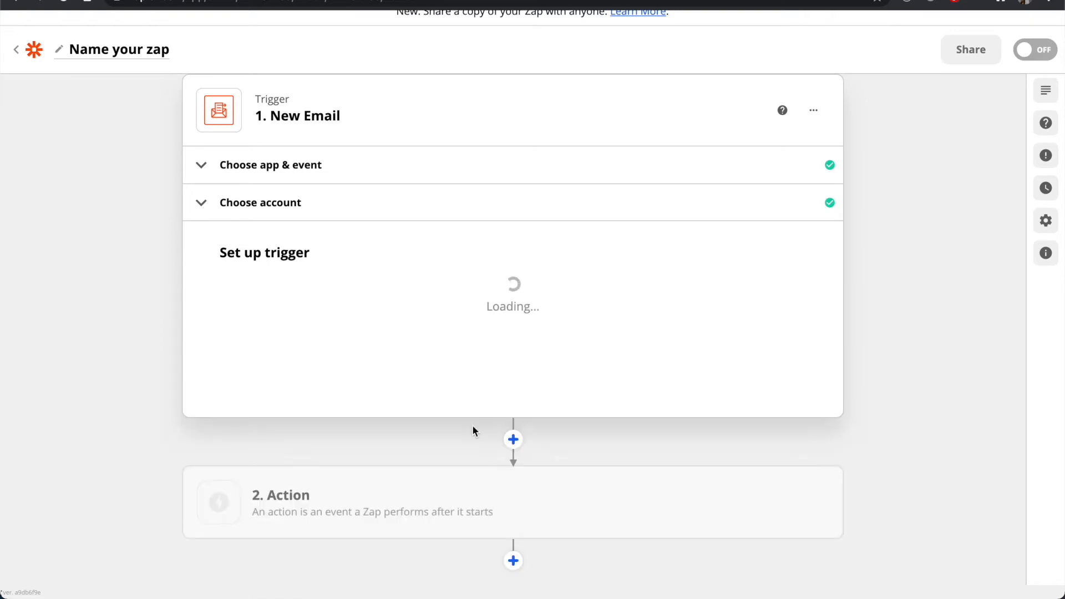
# - Test the trigger, review the sample email's lead details and parser template, and continue to the action
pyautogui.click(493, 479)
pyautogui.scroll(-5, 493, 478)
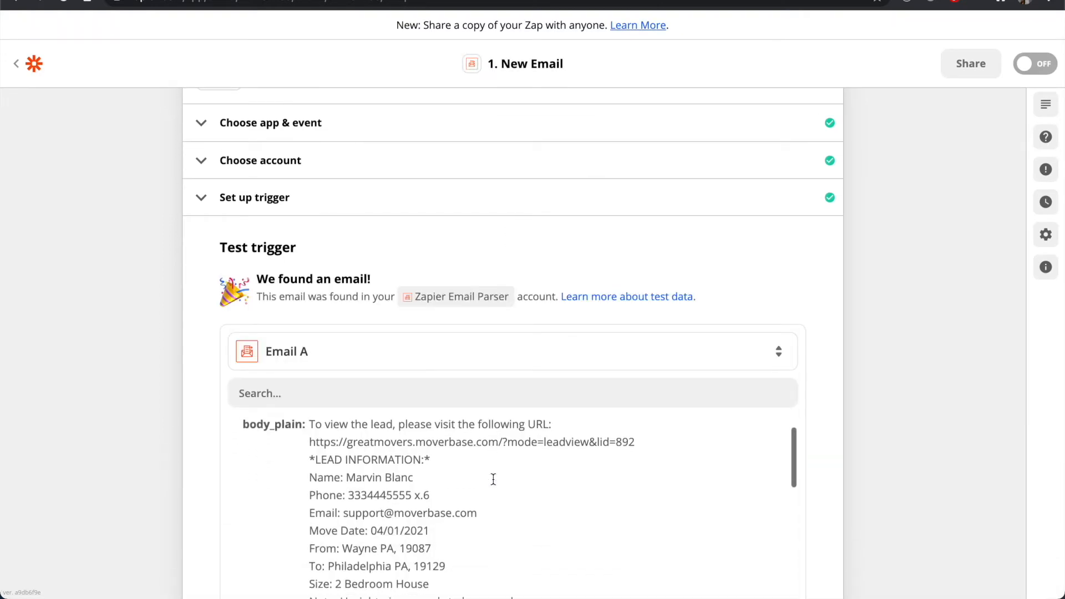
pyautogui.scroll(-3, 841, 397)
pyautogui.scroll(-5, 505, 419)
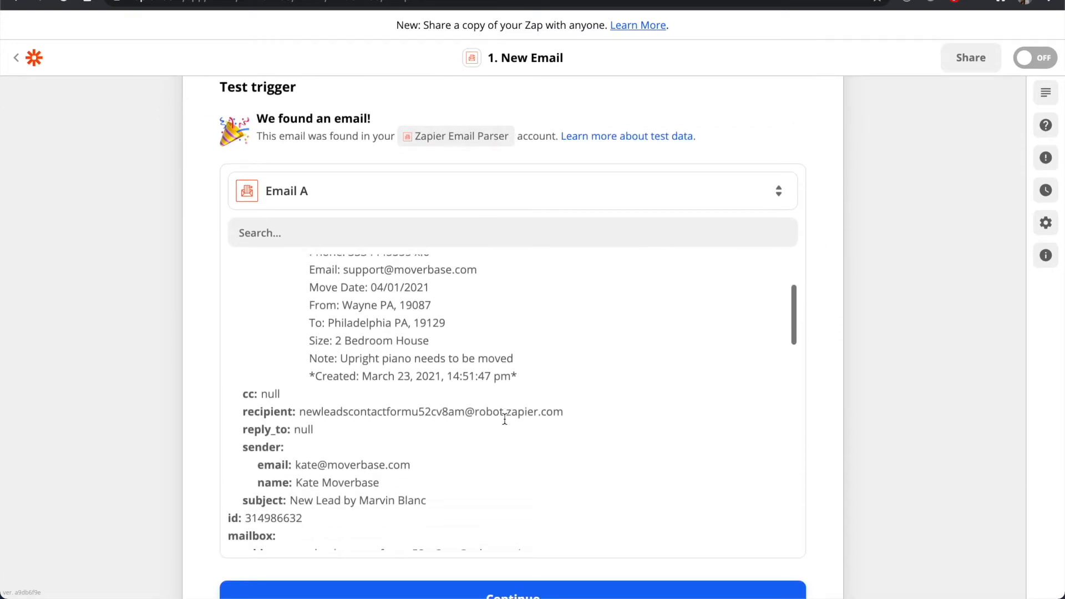
pyautogui.scroll(-2, 505, 419)
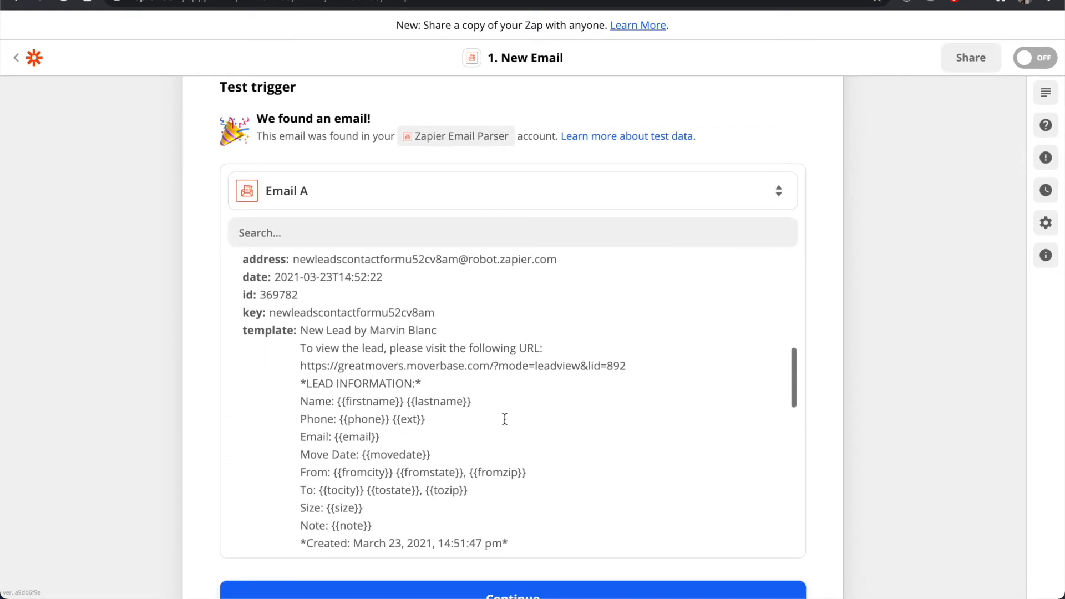
pyautogui.scroll(-2, 195, 411)
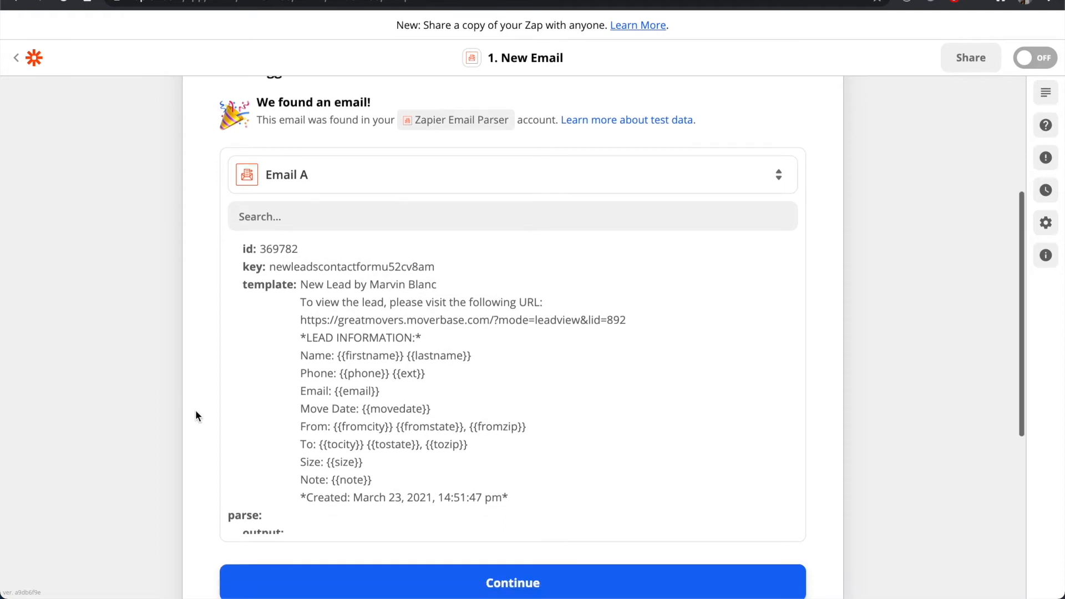
pyautogui.click(365, 562)
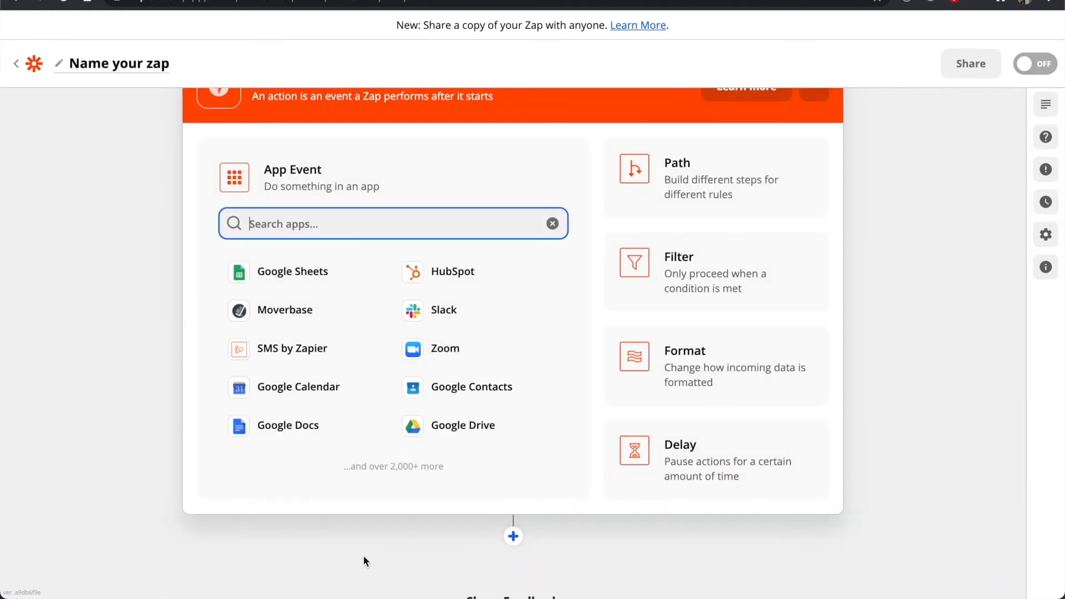
# - Add Moverbase as the action app with Create Lead as the action event
pyautogui.click(341, 311)
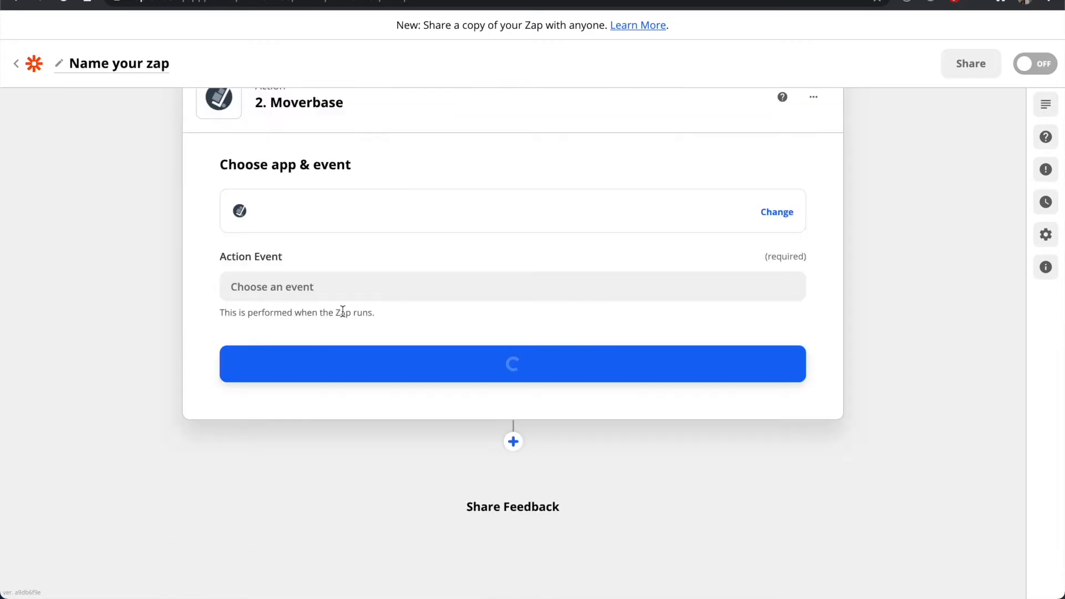
pyautogui.click(364, 286)
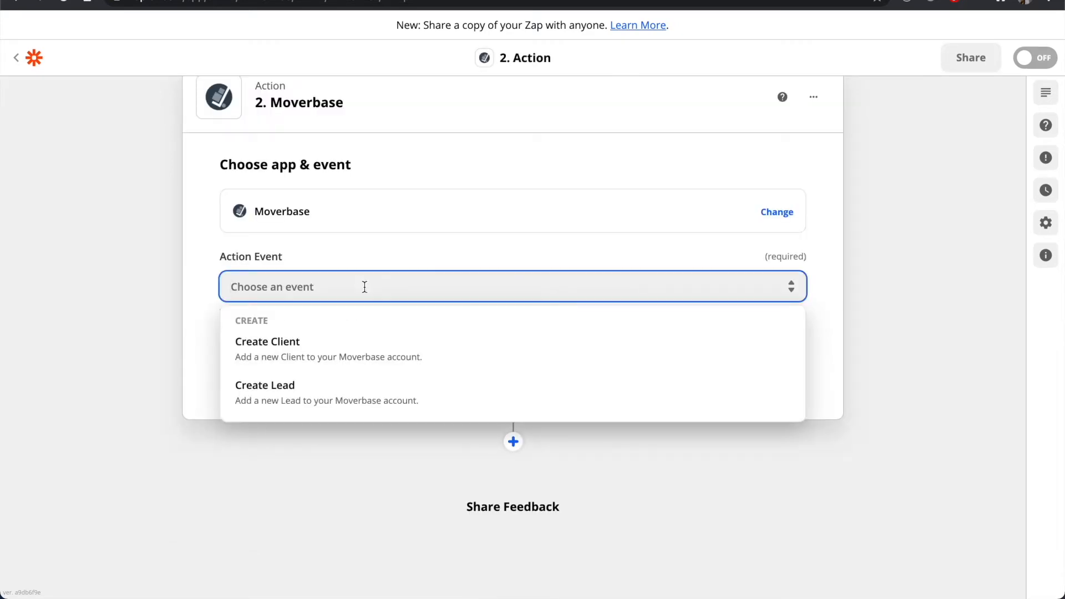
pyautogui.click(484, 403)
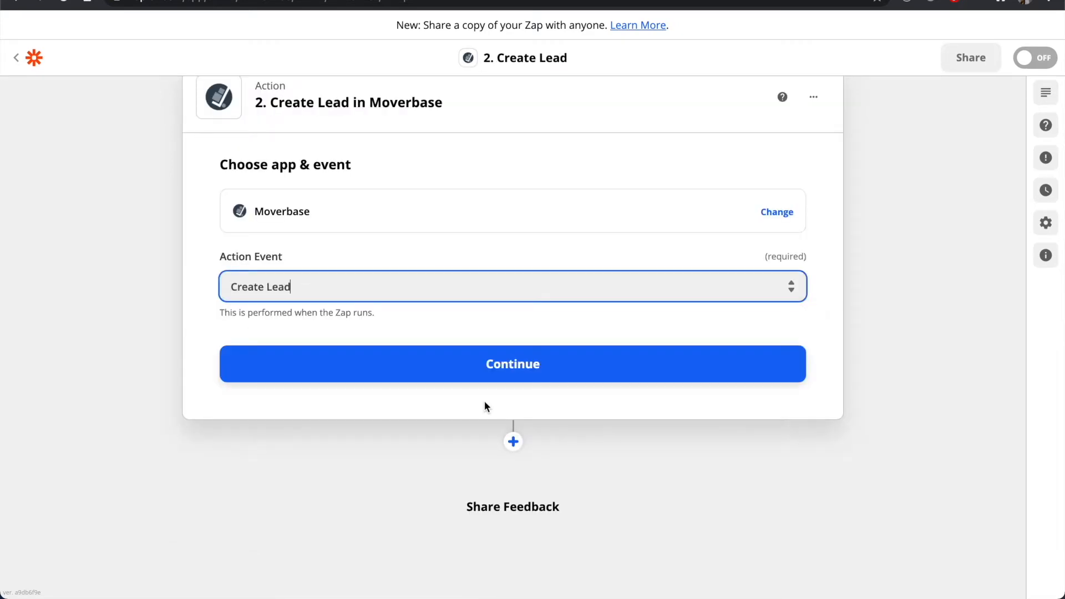
pyautogui.click(607, 369)
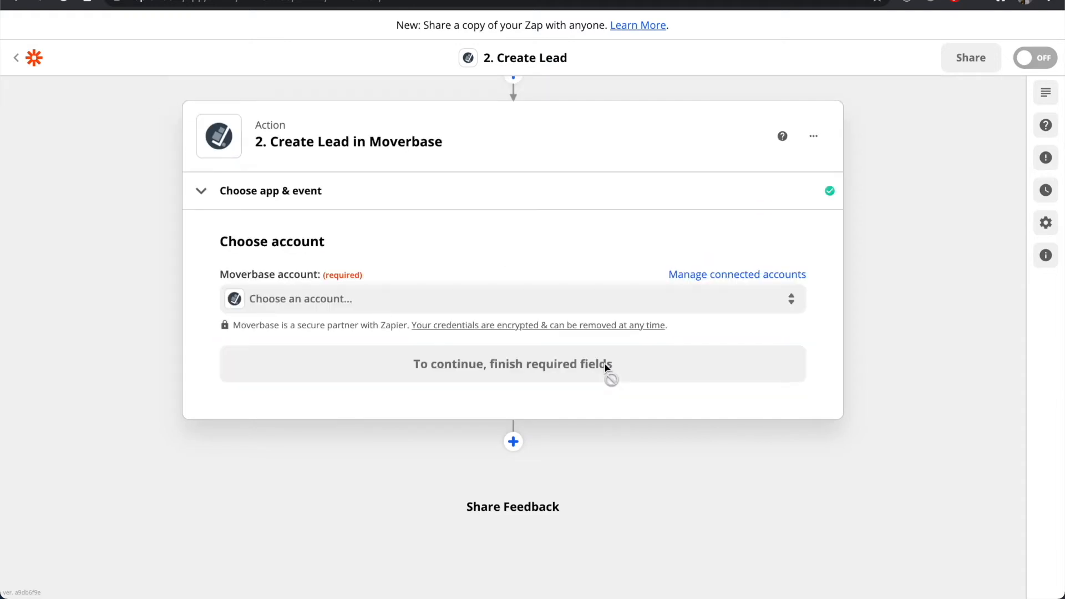
# - Use the Moverbase Testing connection account for the Create Lead action and continue to the action setup
pyautogui.click(350, 300)
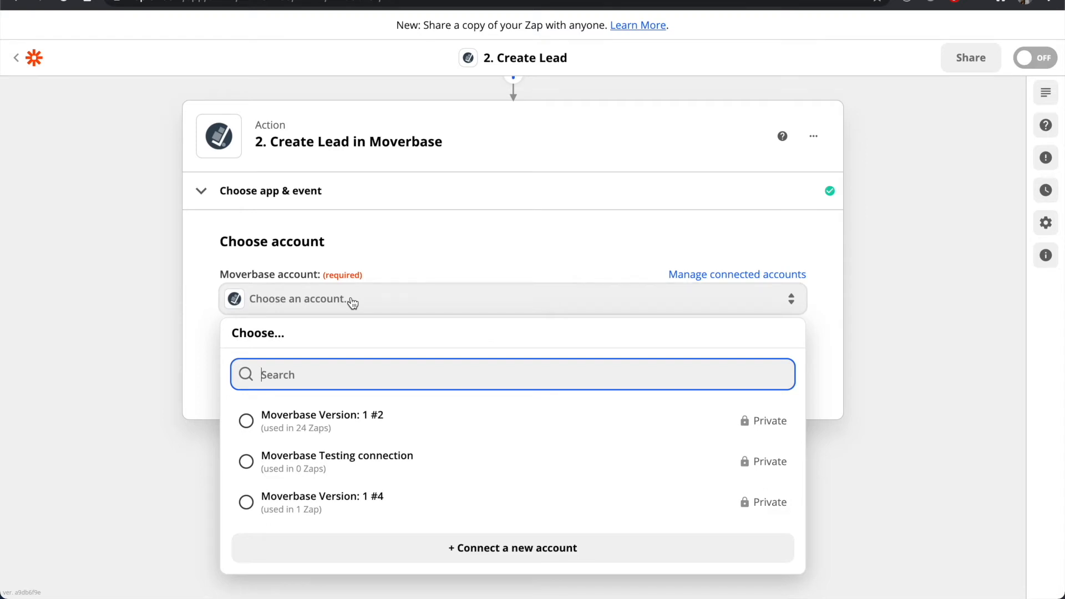
pyautogui.click(345, 468)
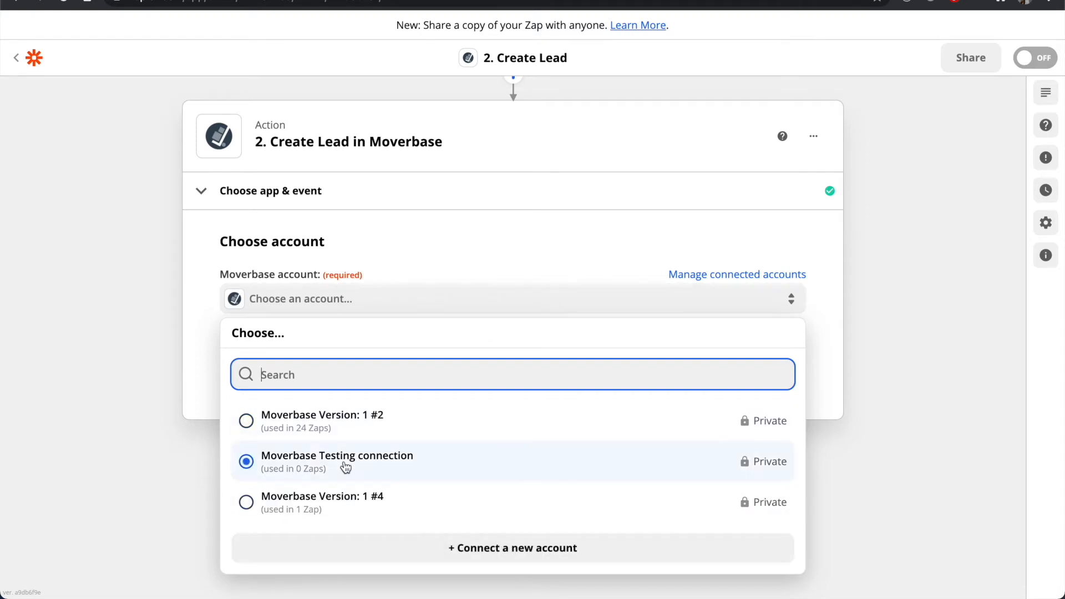
pyautogui.click(346, 467)
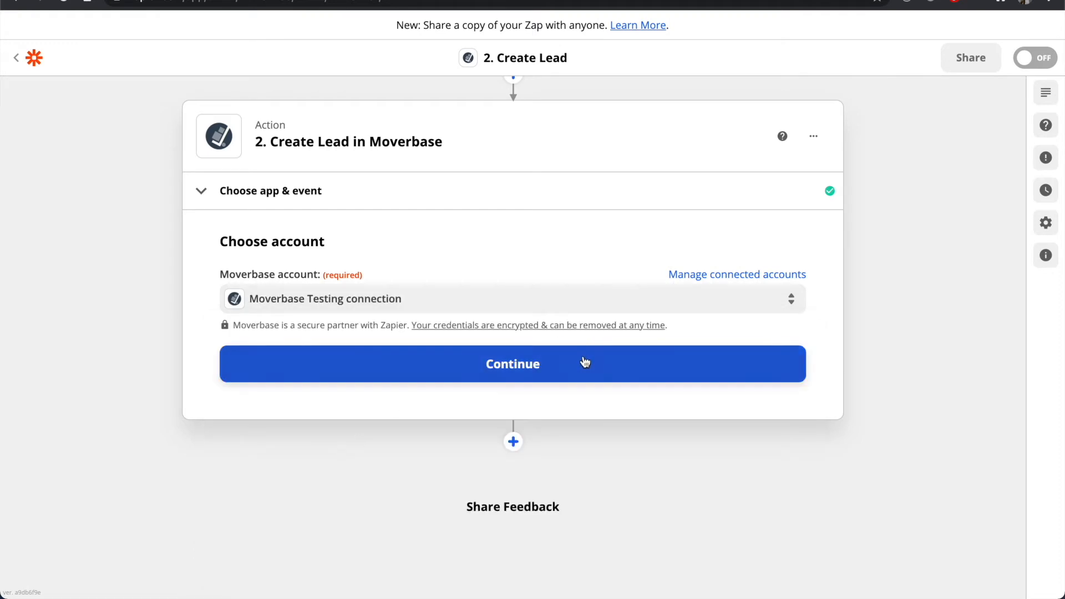
pyautogui.click(586, 369)
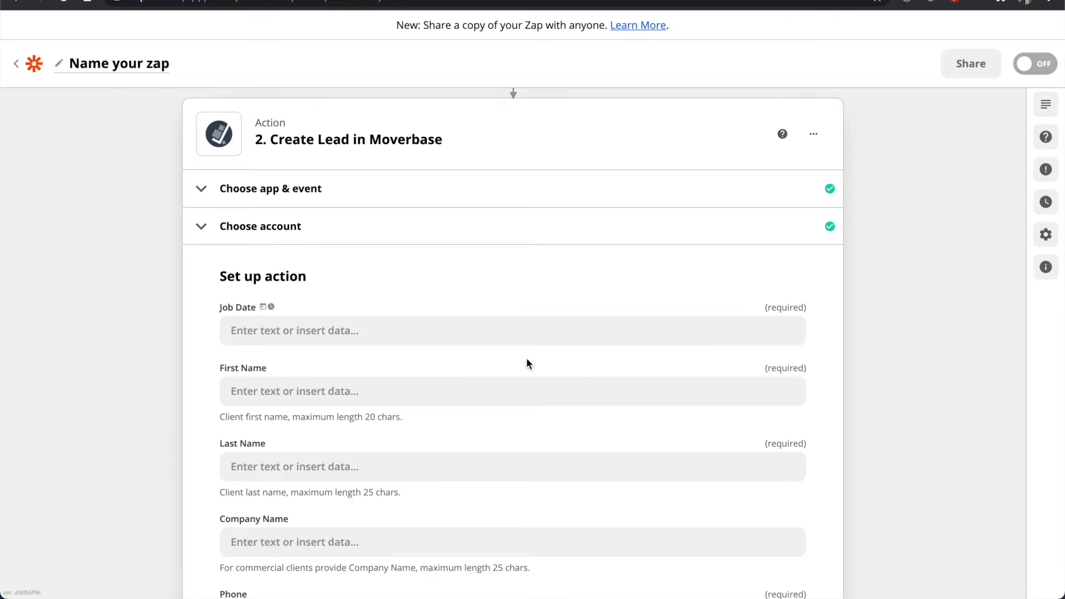
# - Map the lead's Job Date to the Parse Output Movedate field, searching the trigger data for "move"
pyautogui.scroll(-1, 527, 358)
pyautogui.scroll(-3, 527, 359)
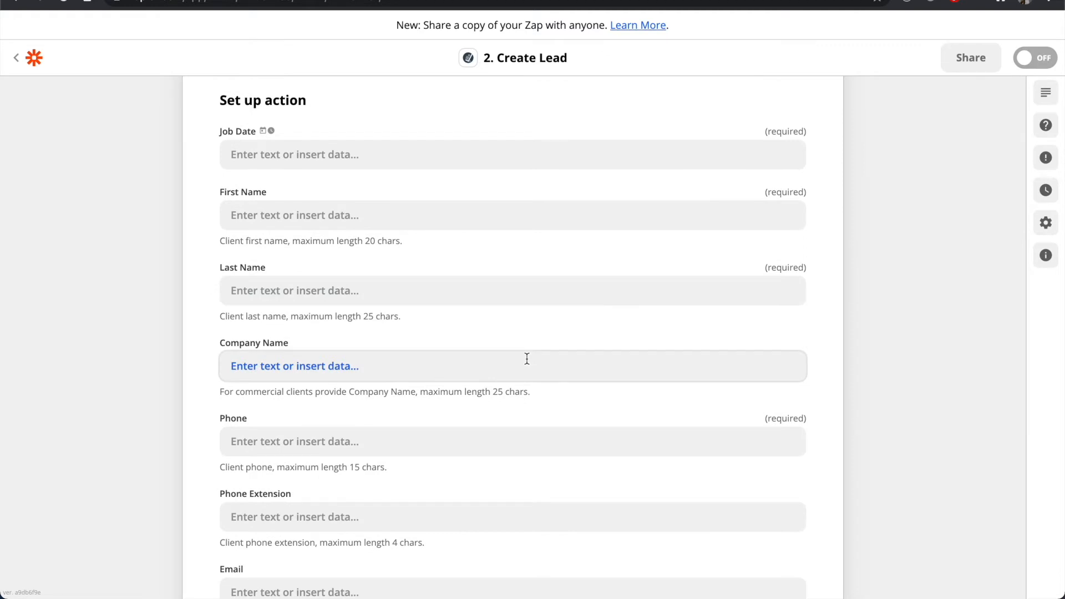
pyautogui.click(279, 156)
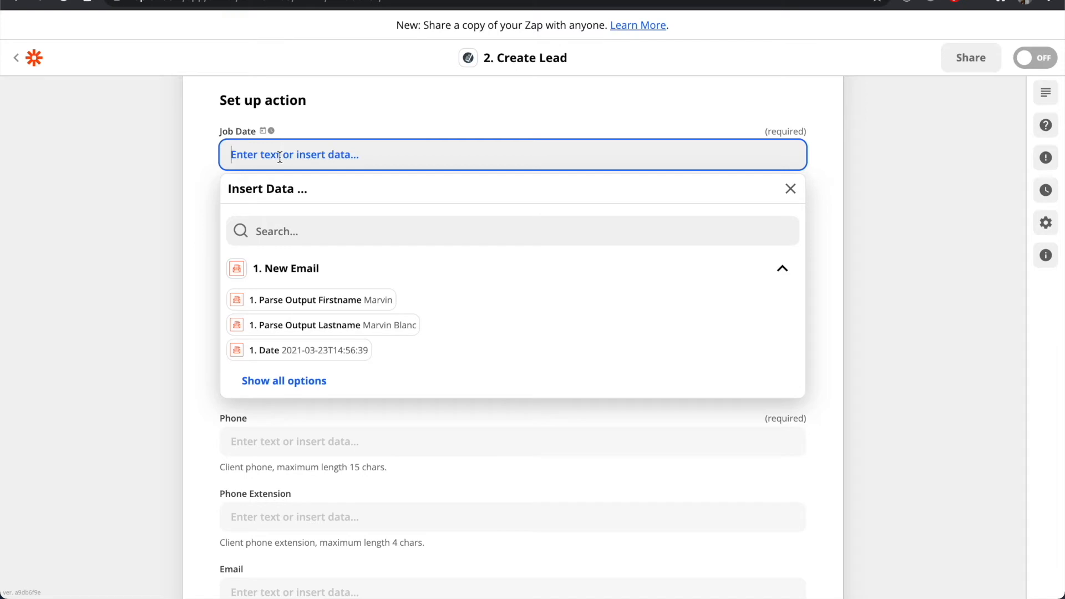
pyautogui.click(270, 383)
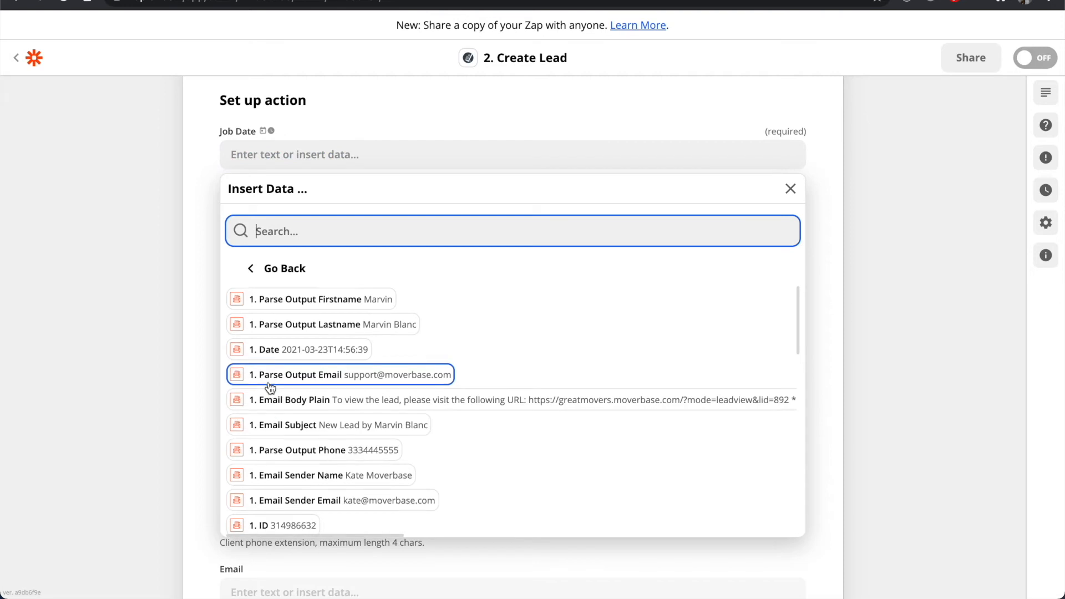
pyautogui.scroll(-2, 270, 387)
pyautogui.scroll(-5, 270, 387)
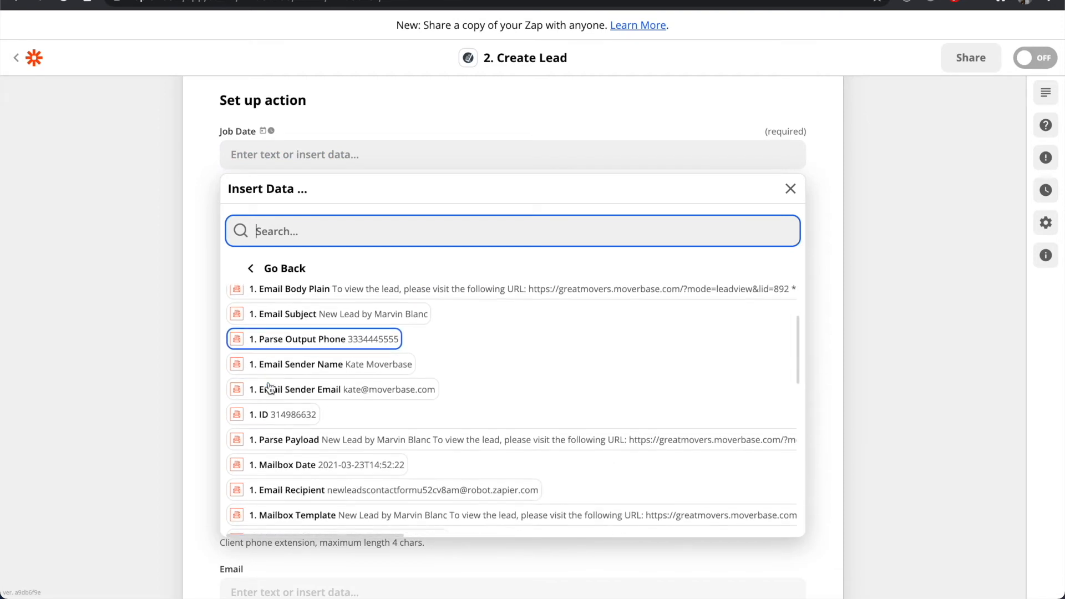
pyautogui.scroll(-1, 270, 388)
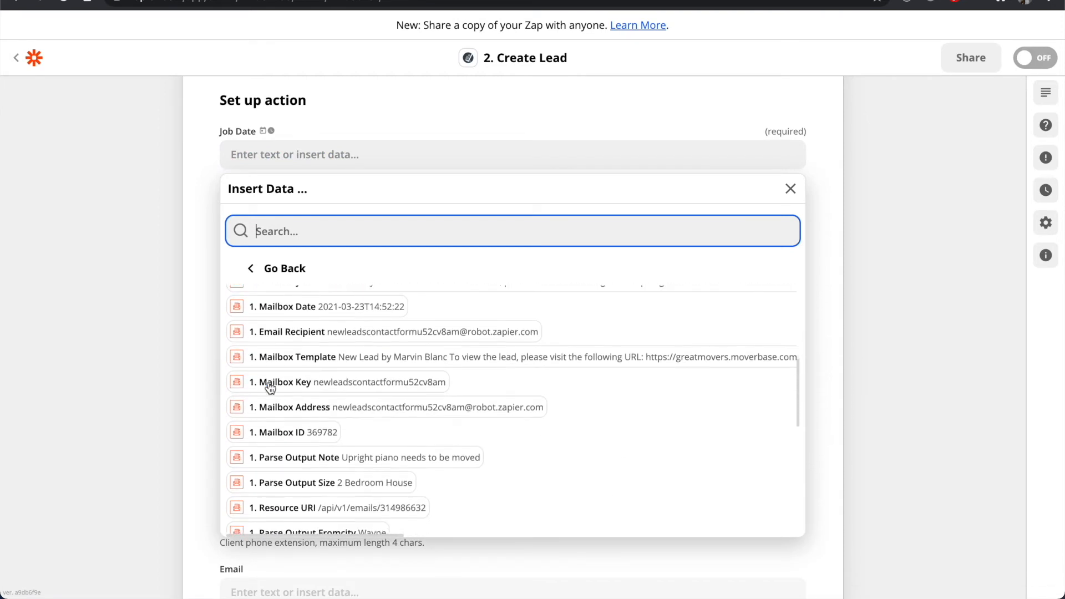
pyautogui.click(294, 236)
pyautogui.write('move')
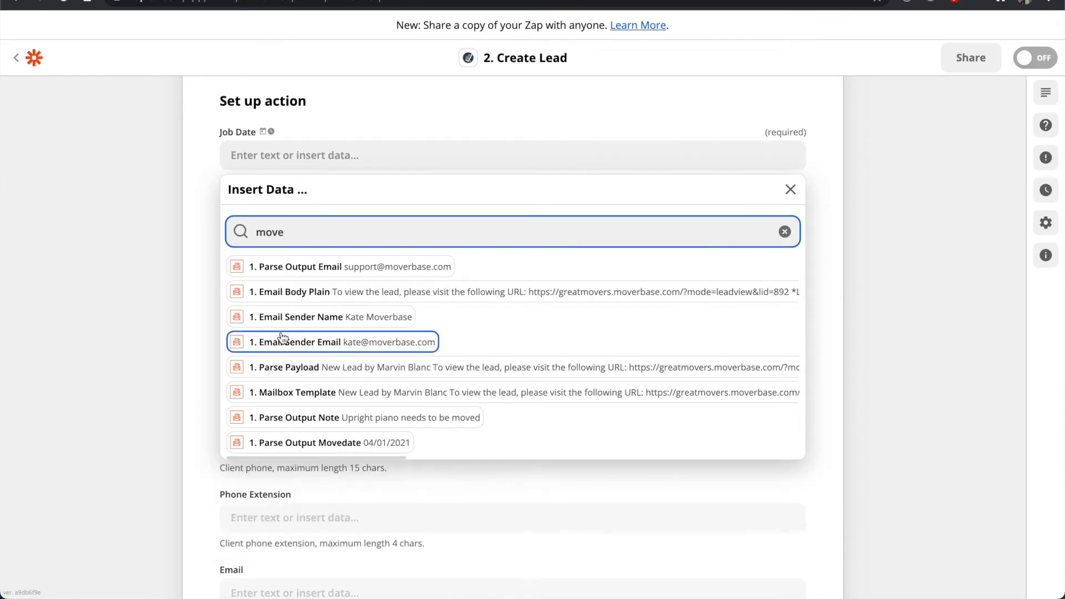
pyautogui.scroll(-1, 295, 404)
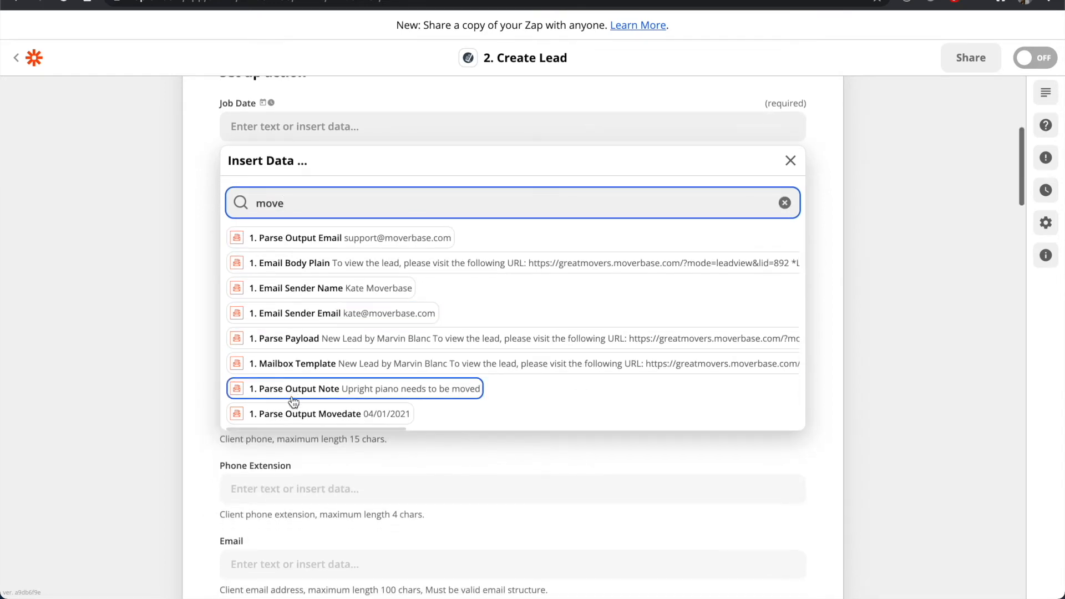
pyautogui.click(291, 414)
pyautogui.click(200, 179)
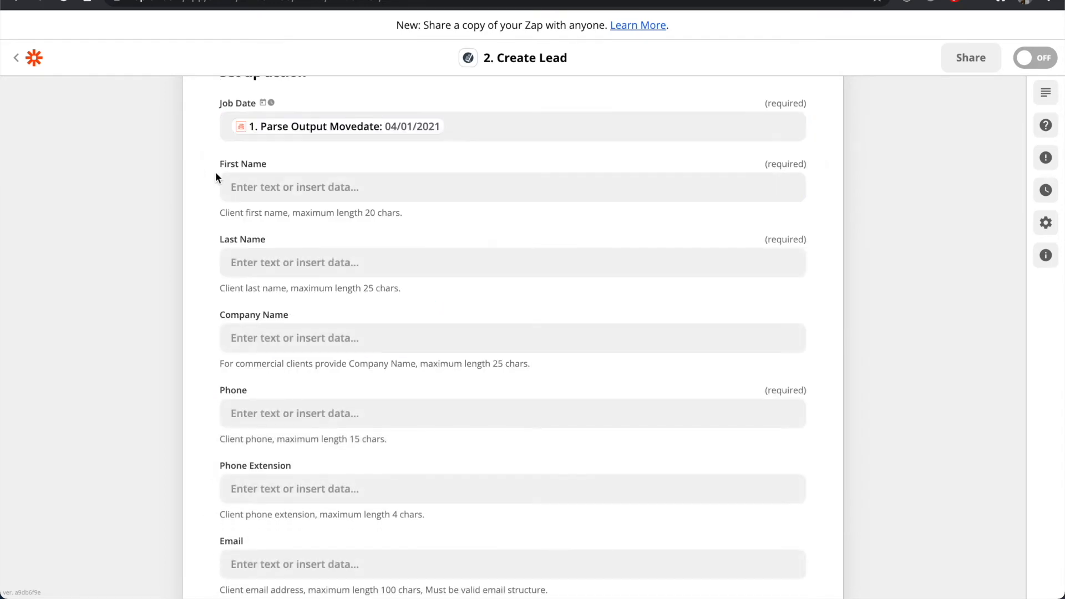
# - Map First Name to Parse Output Firstname and Last Name to Parse Output Lastname
pyautogui.click(267, 184)
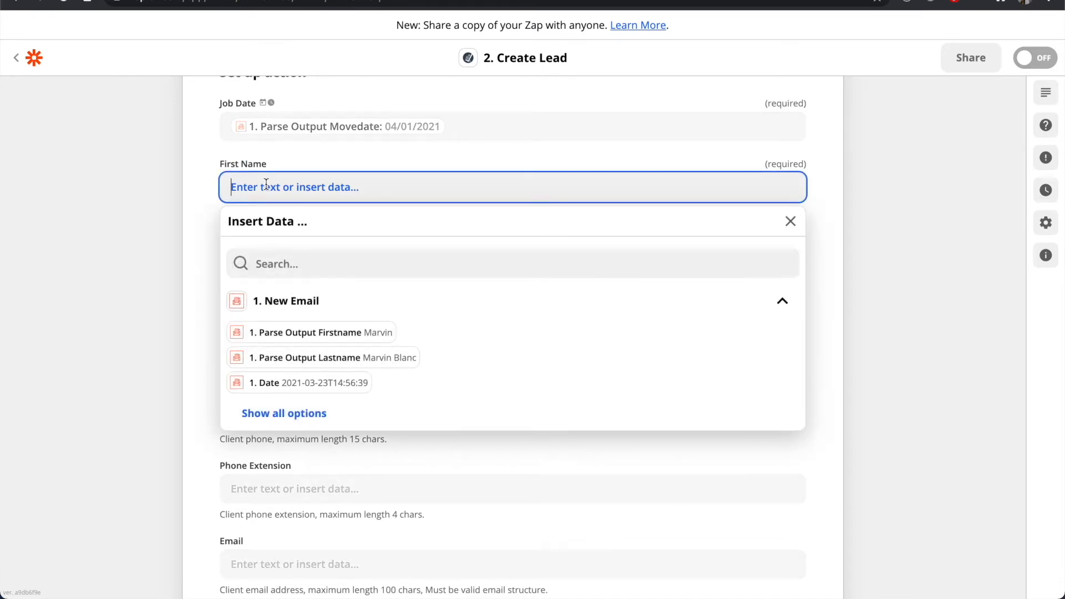
pyautogui.click(340, 332)
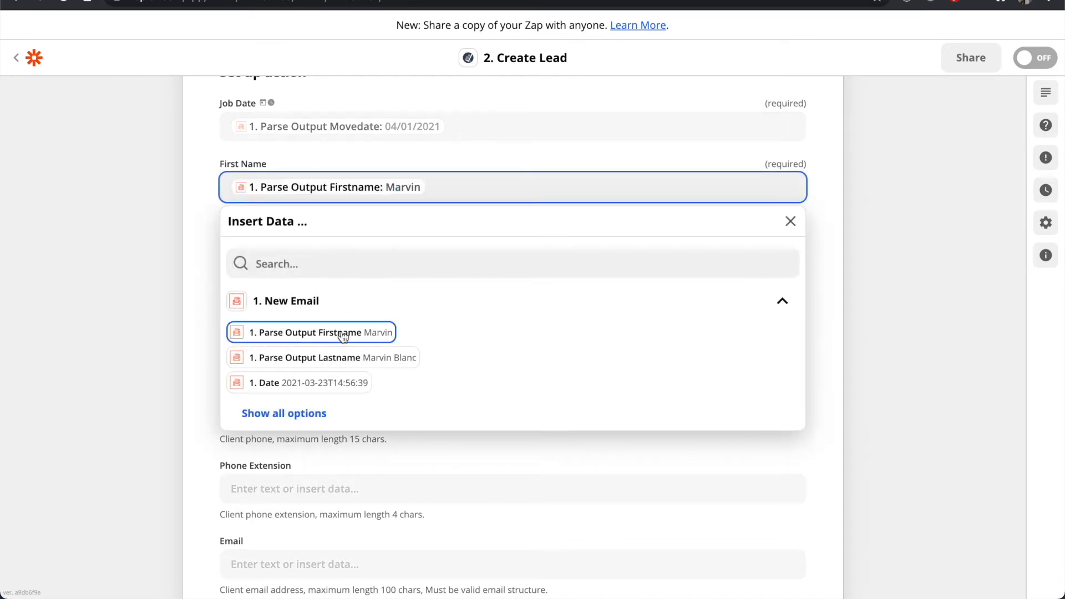
pyautogui.click(210, 222)
pyautogui.click(243, 261)
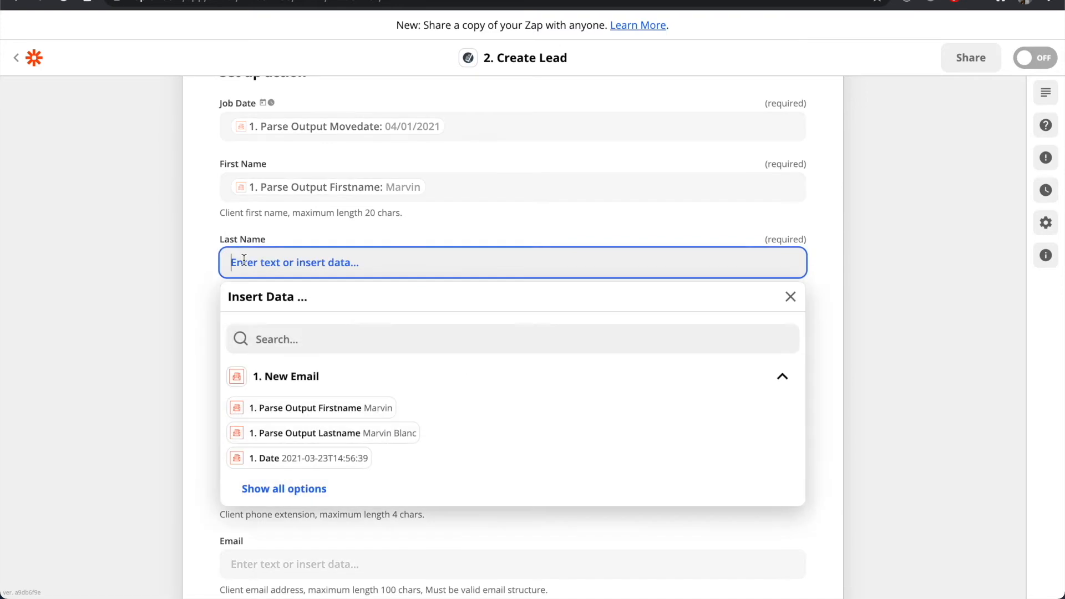
pyautogui.click(297, 435)
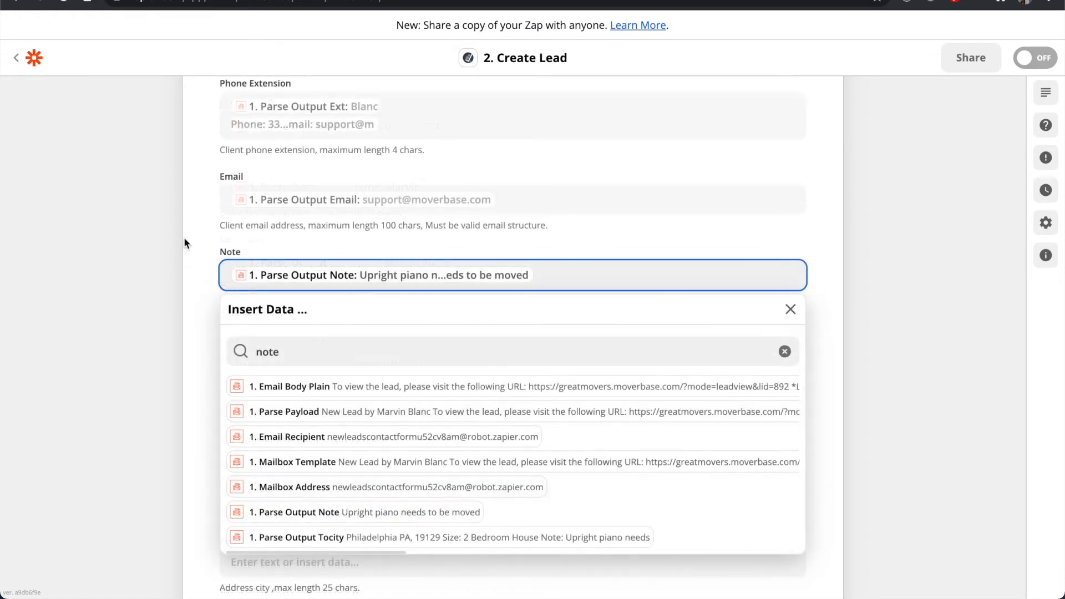
# - Look through the lead's Size options and the origin and destination address fields of the Create Lead action
pyautogui.click(184, 237)
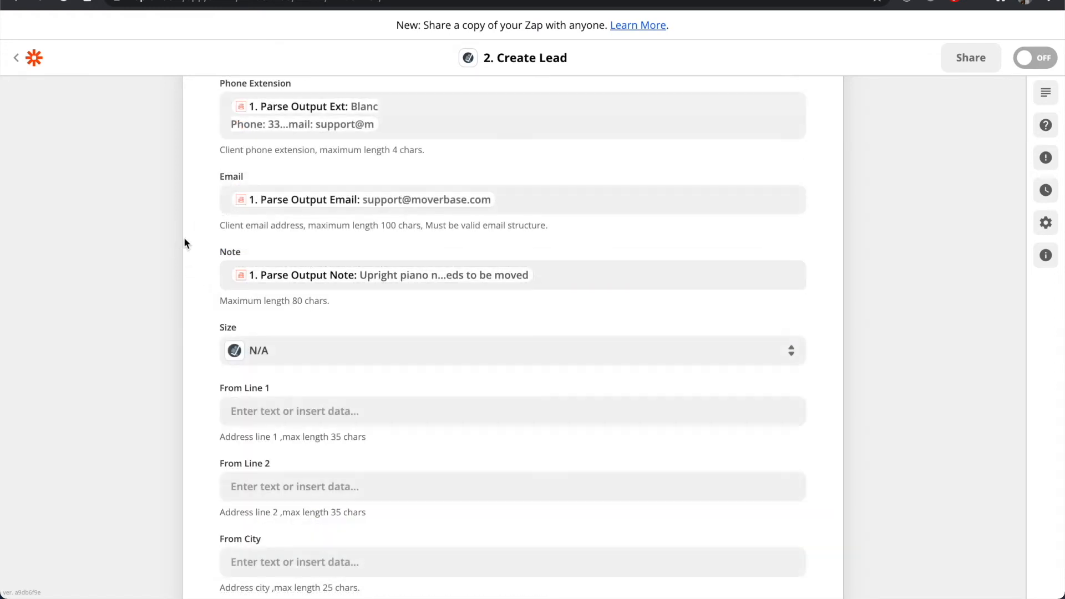
pyautogui.click(296, 350)
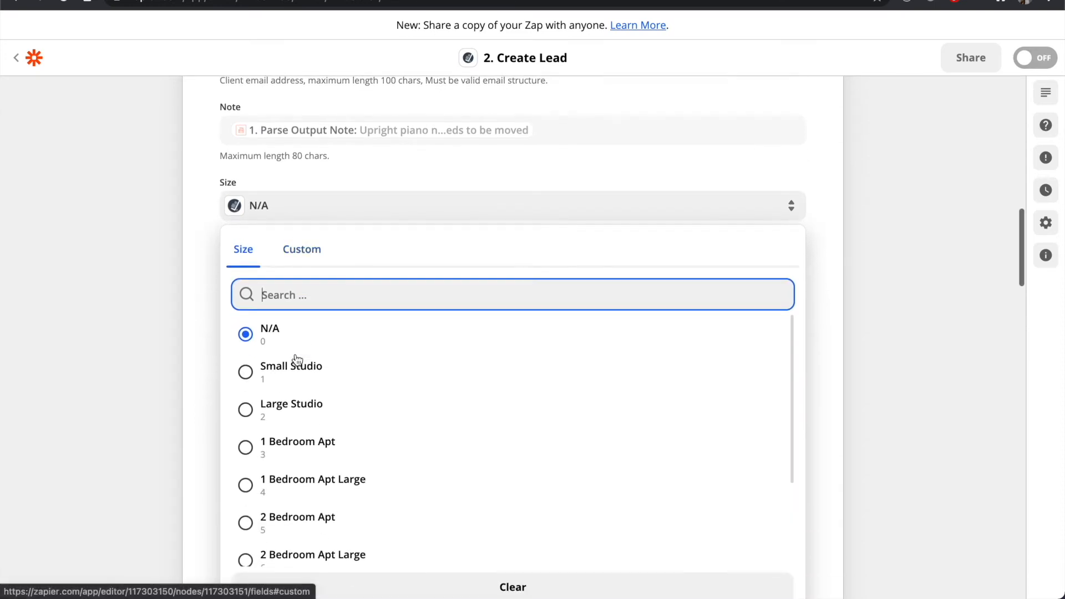
pyautogui.scroll(-2, 277, 541)
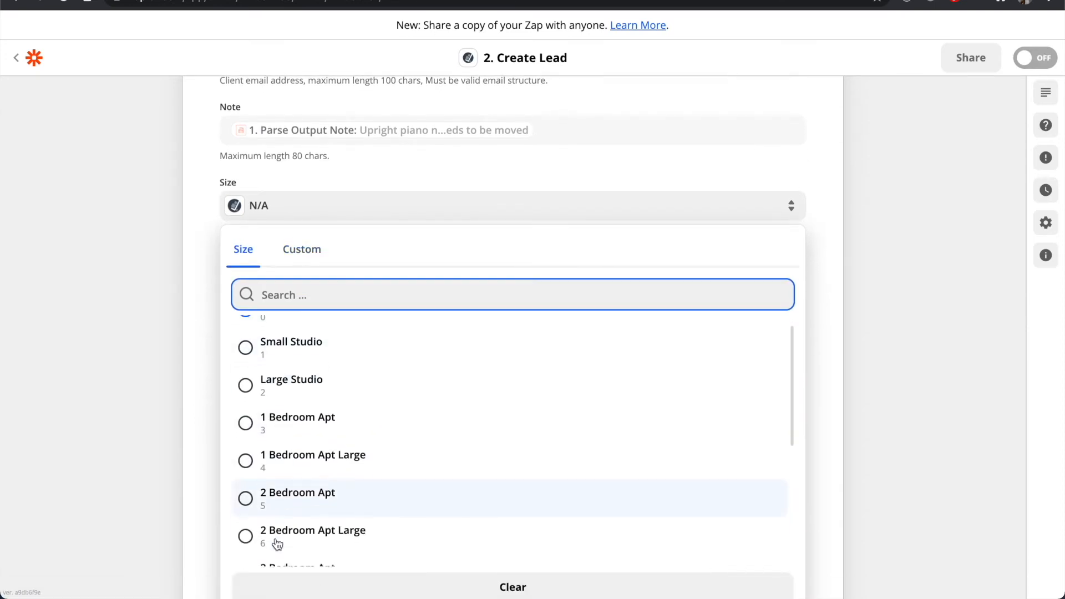
pyautogui.click(209, 240)
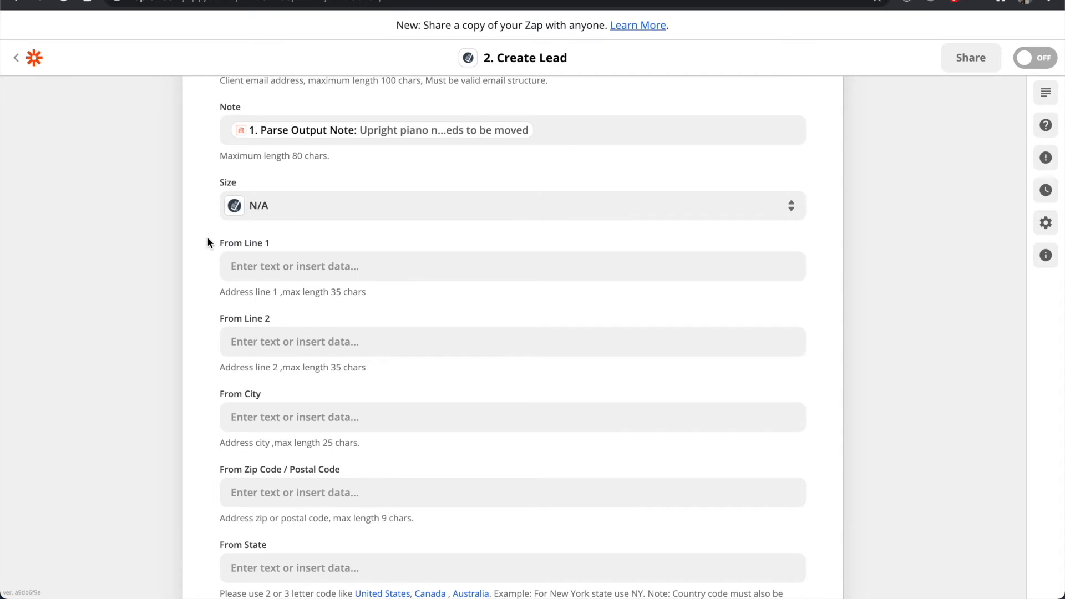
pyautogui.scroll(-7, 279, 210)
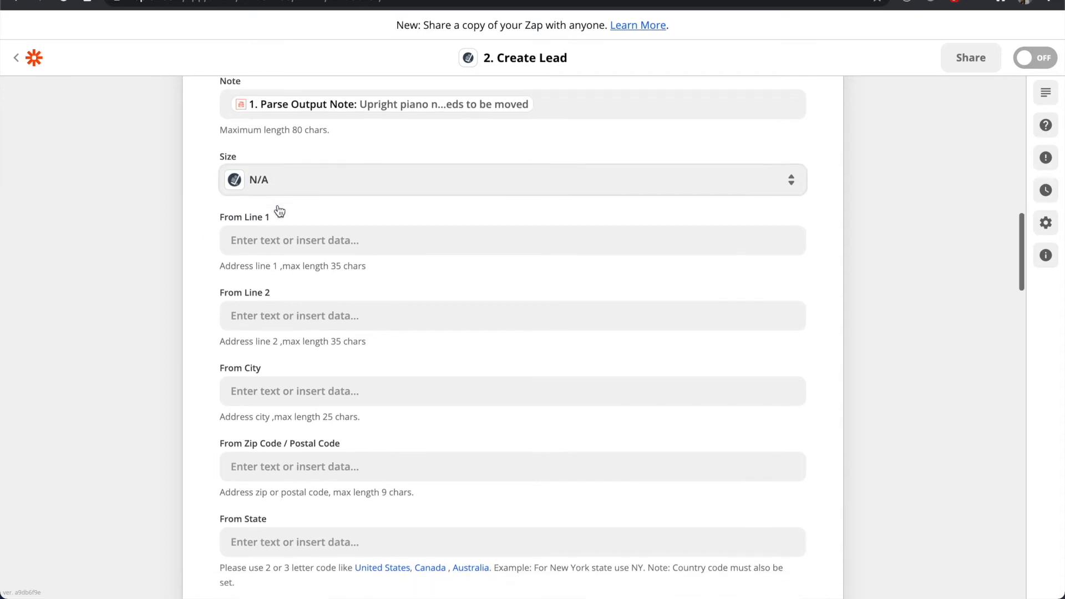
pyautogui.scroll(-10, 277, 204)
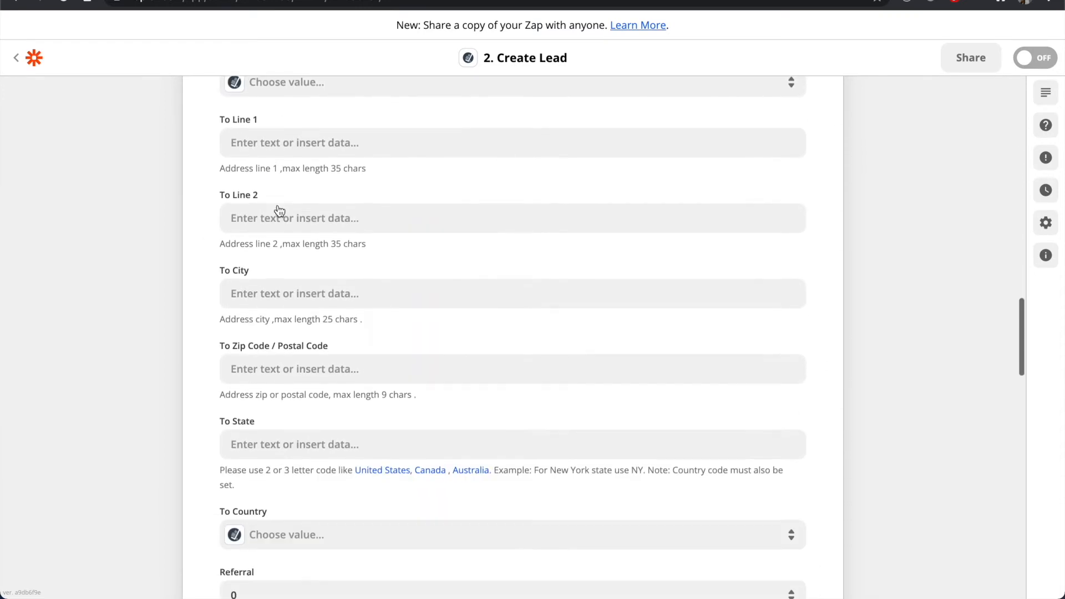
# - Name Detail 1 of the Create Lead action "Move Size" and set its detail type to TEXT
pyautogui.scroll(-2, 266, 325)
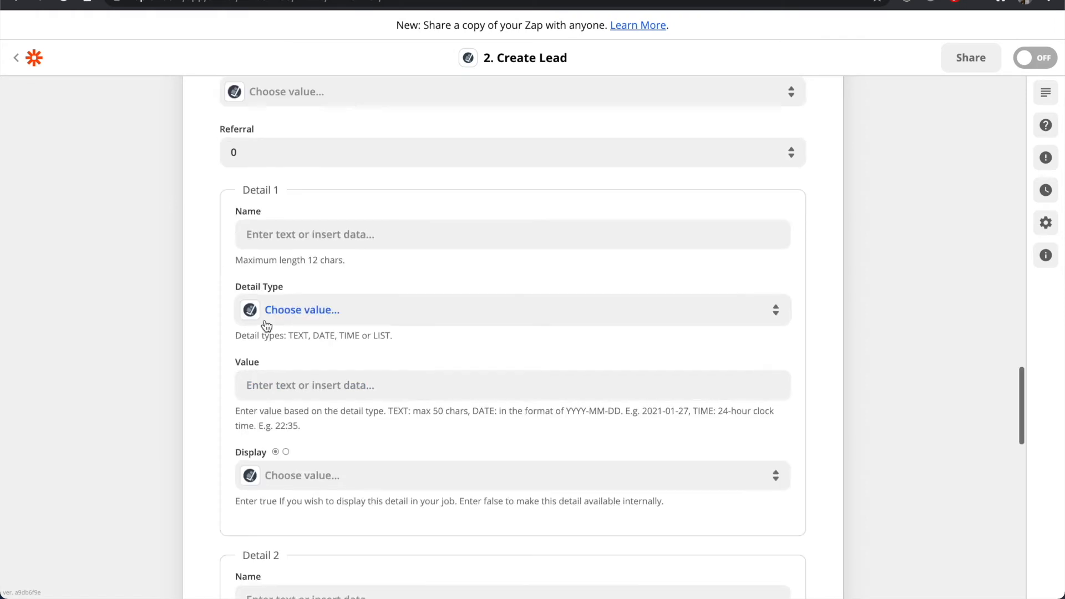
pyautogui.click(271, 236)
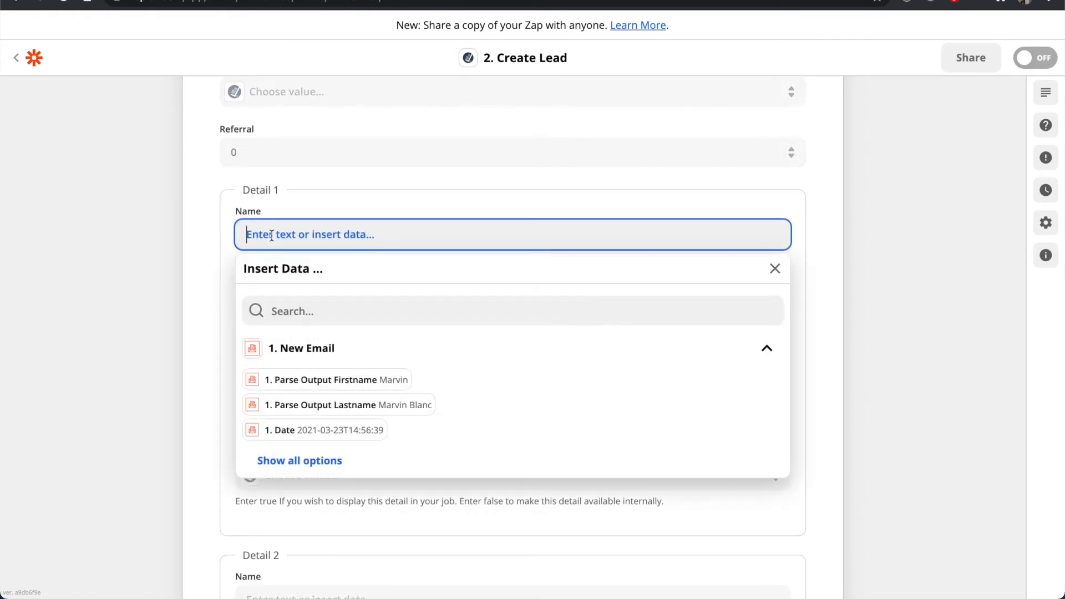
pyautogui.write('Move Size')
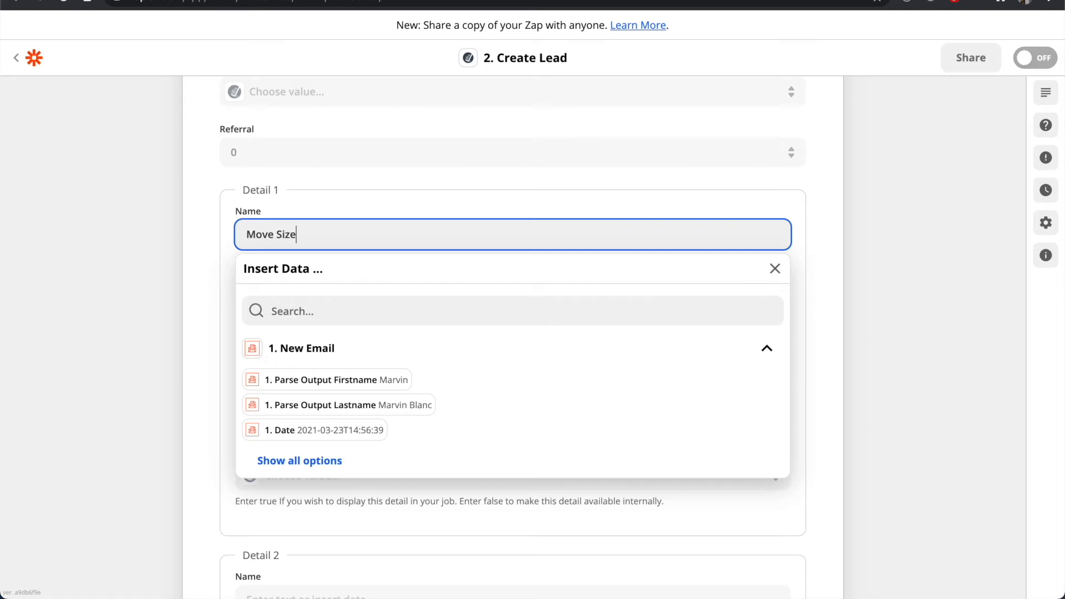
pyautogui.click(211, 225)
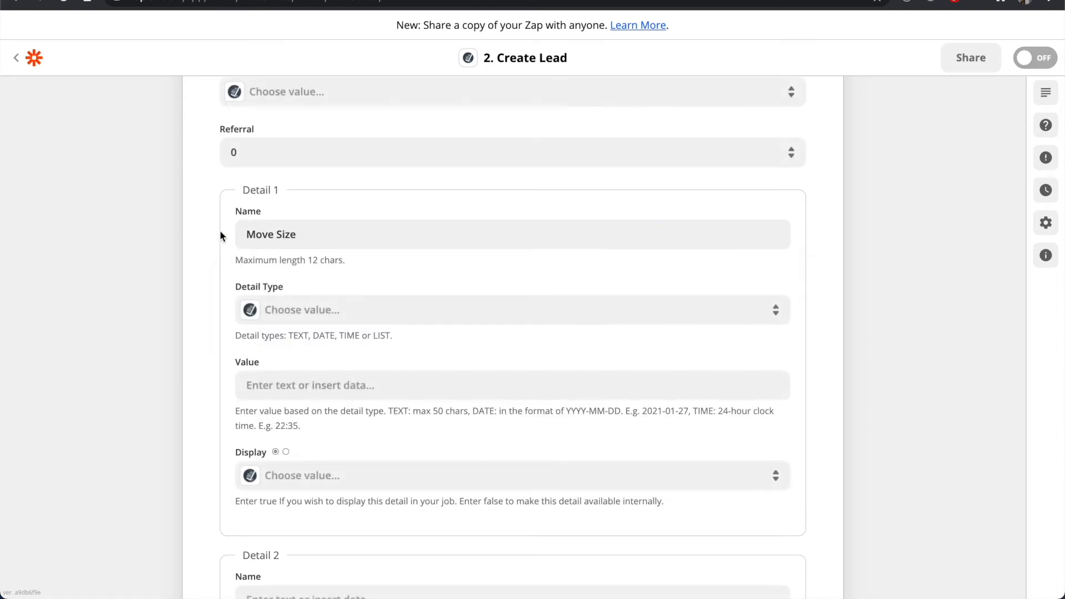
pyautogui.click(298, 311)
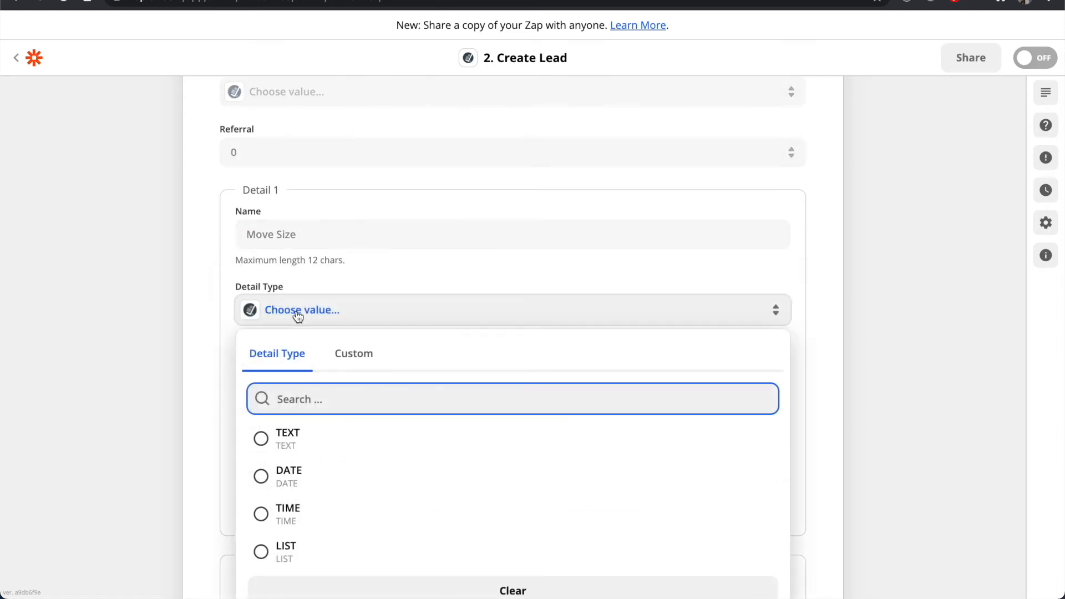
pyautogui.scroll(-1, 297, 316)
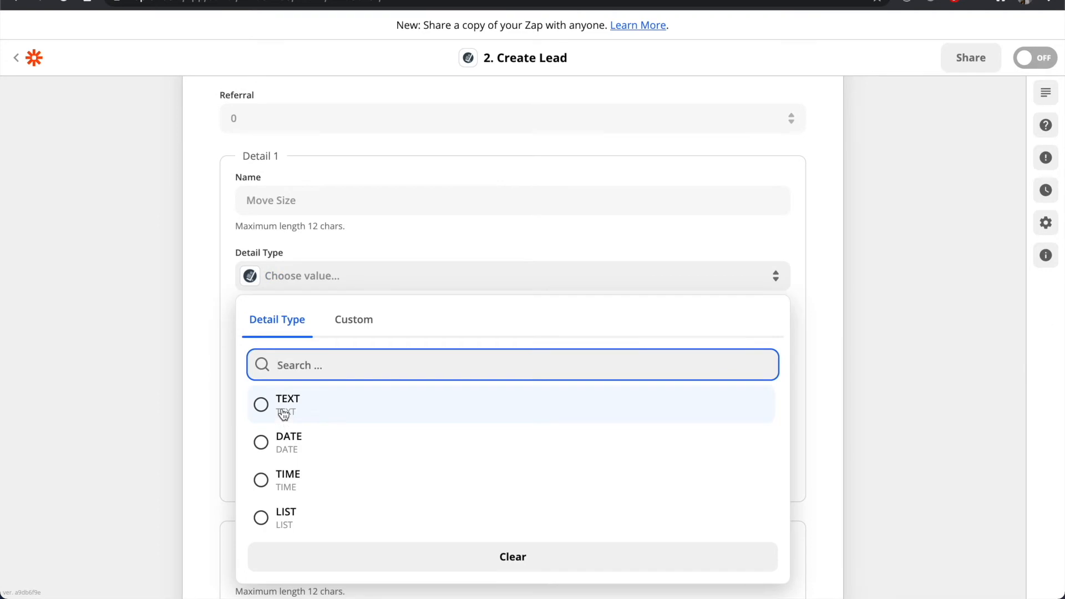
pyautogui.click(281, 411)
# - Map Detail 1's value to Parse Output Size, searching the trigger data for "siz", and set Display to True
pyautogui.click(283, 351)
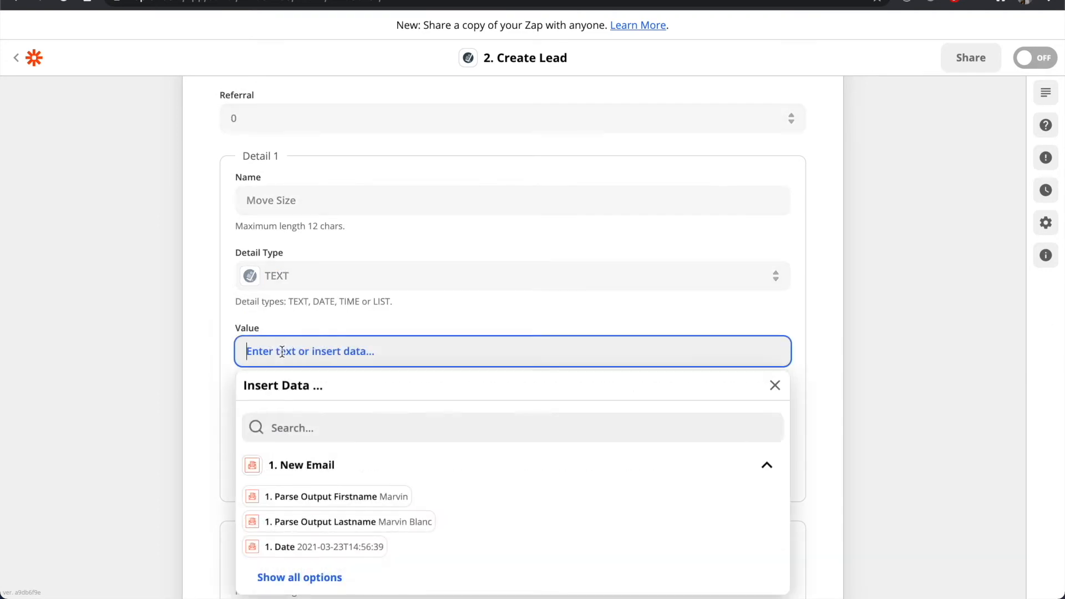
pyautogui.click(294, 426)
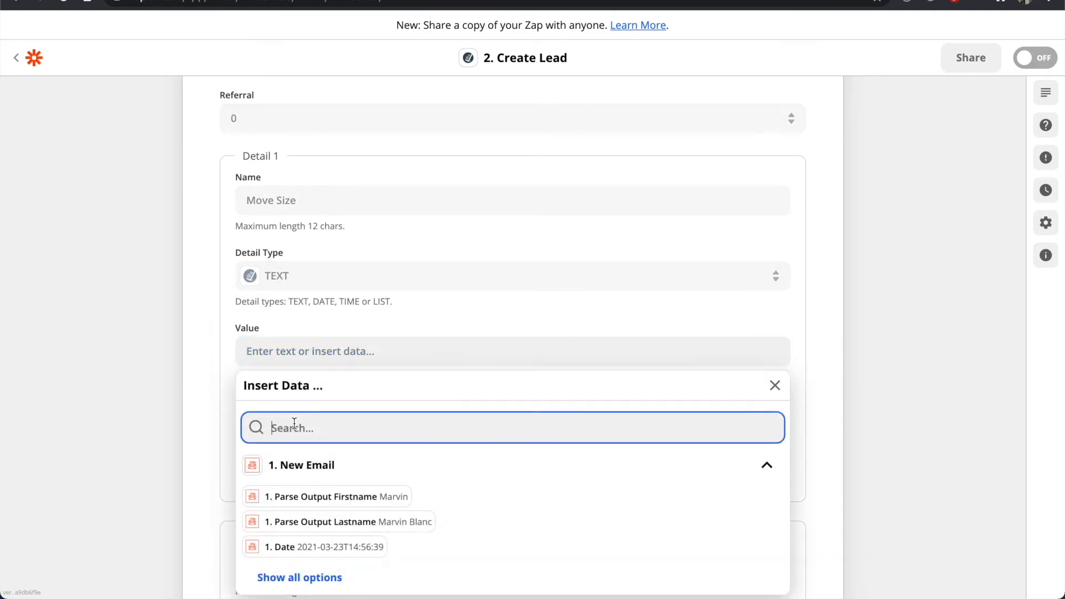
pyautogui.write('siz')
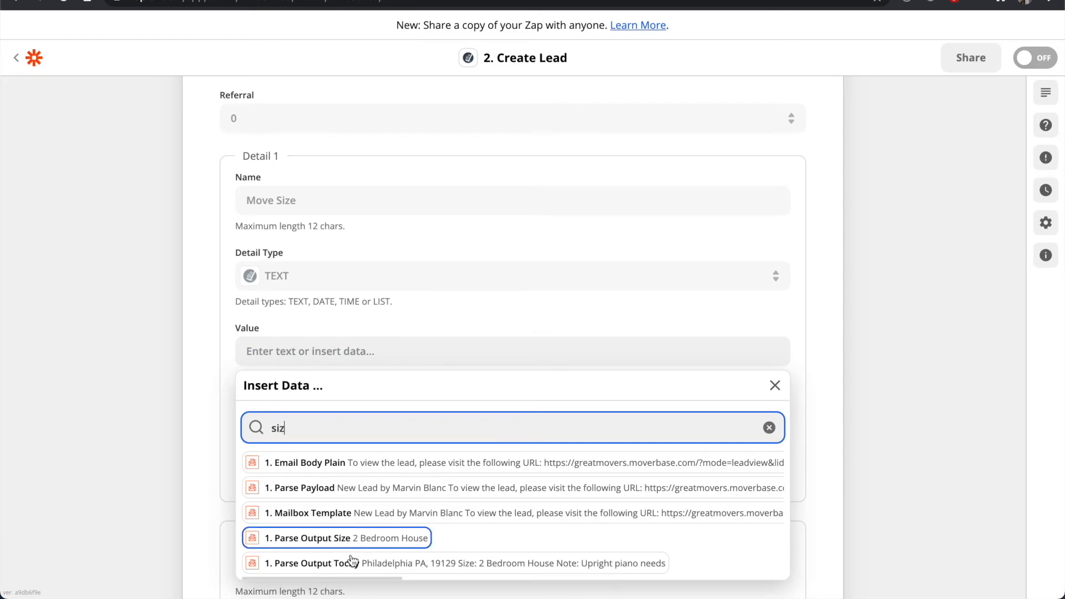
pyautogui.click(353, 541)
pyautogui.click(208, 359)
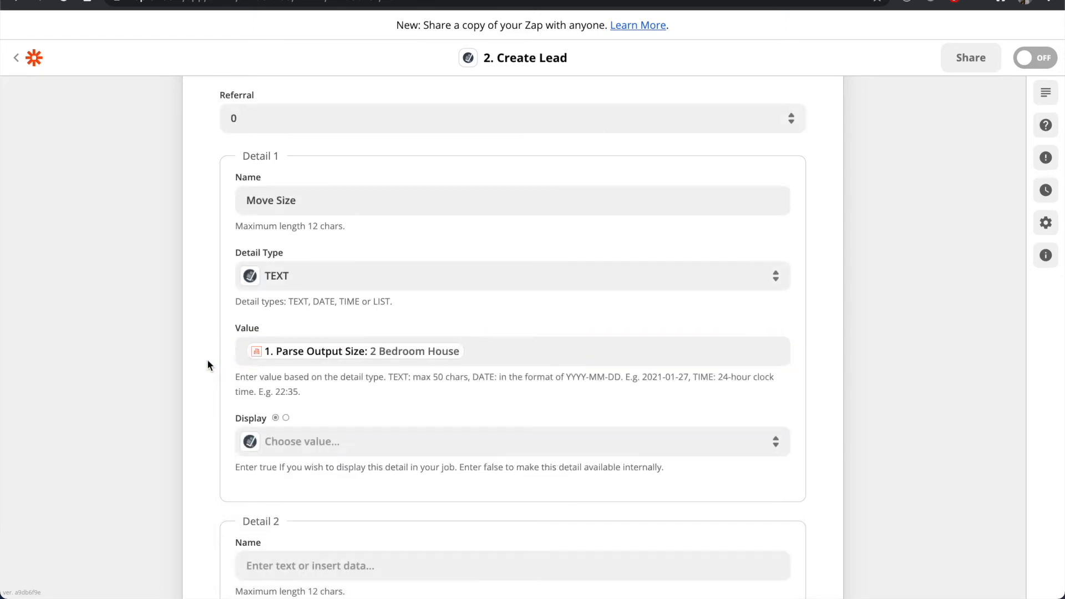
pyautogui.click(276, 440)
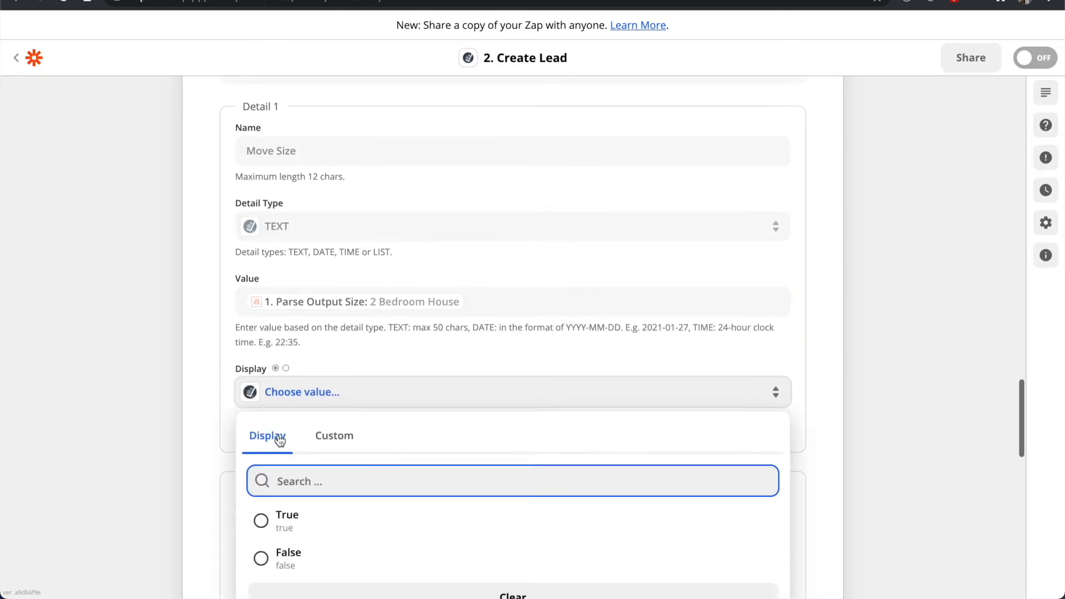
pyautogui.click(286, 516)
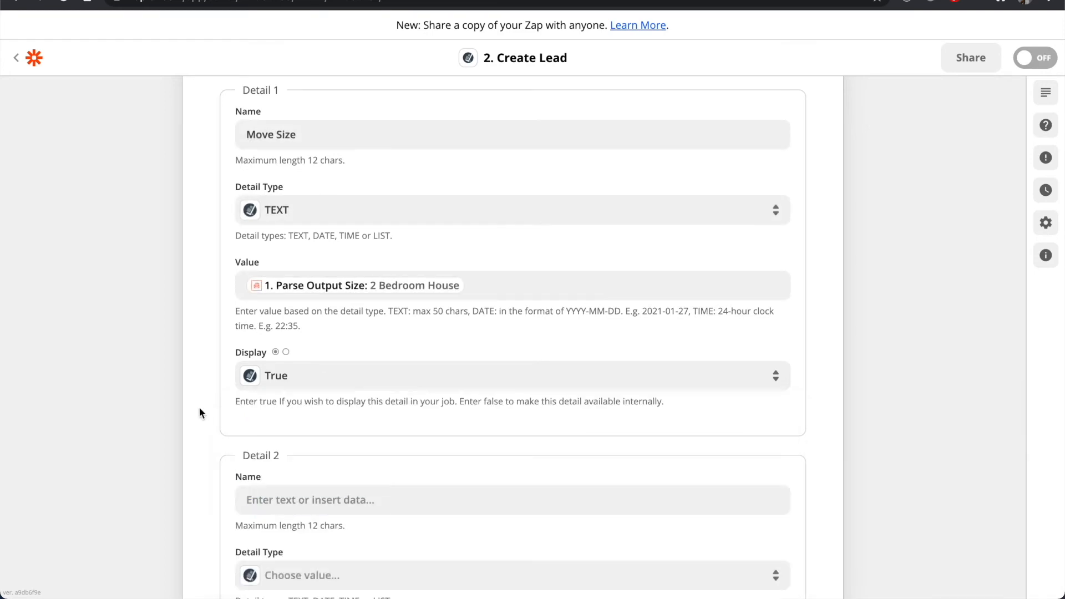
# - Look through the available Referral options of the Create Lead action
pyautogui.scroll(6, 199, 409)
pyautogui.scroll(-2, 198, 365)
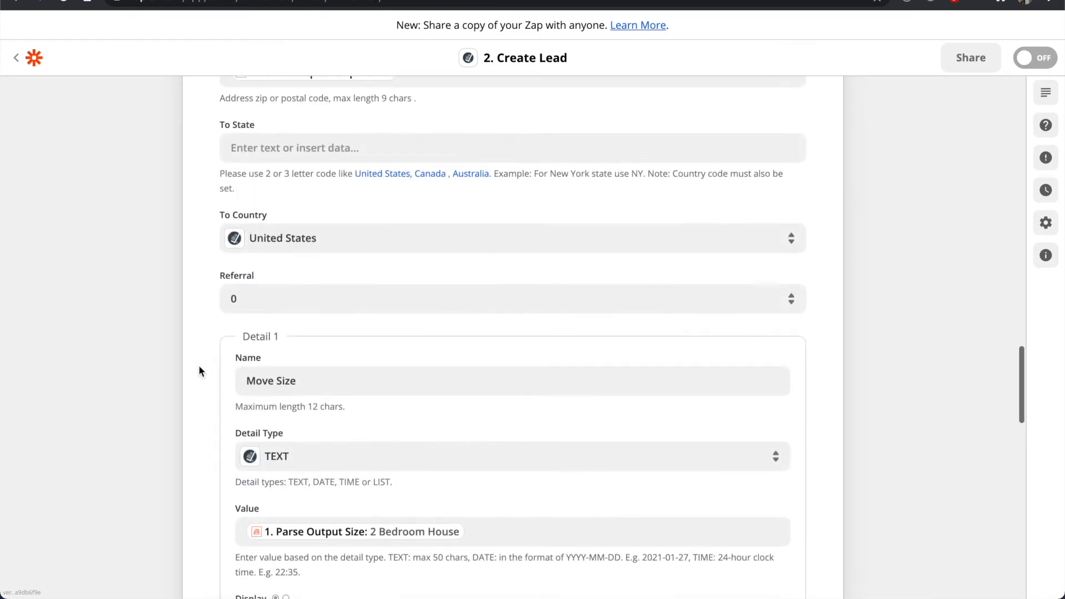
pyautogui.click(270, 302)
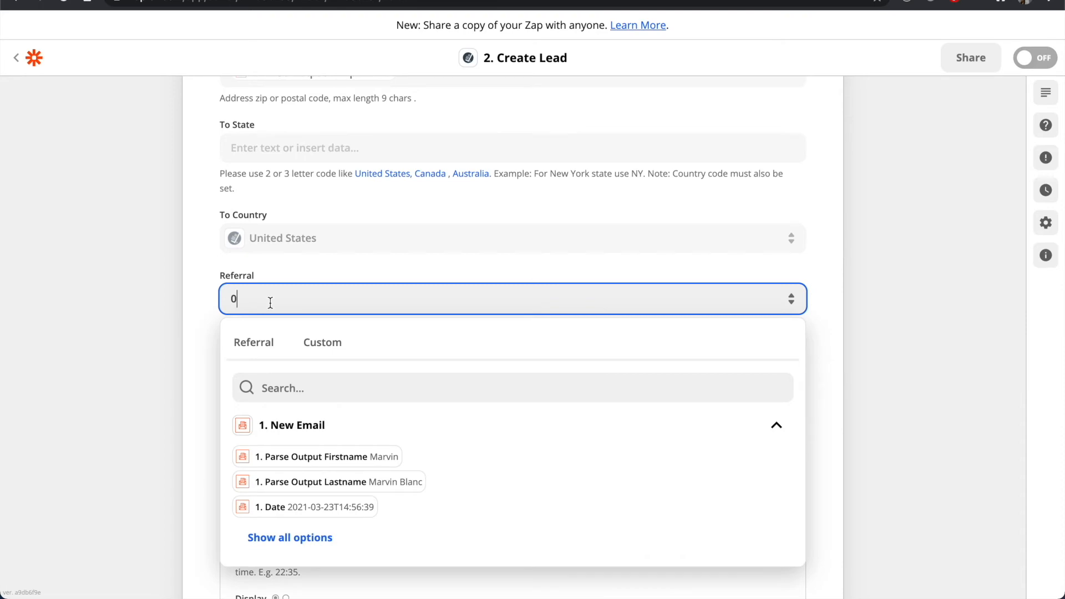
pyautogui.click(257, 350)
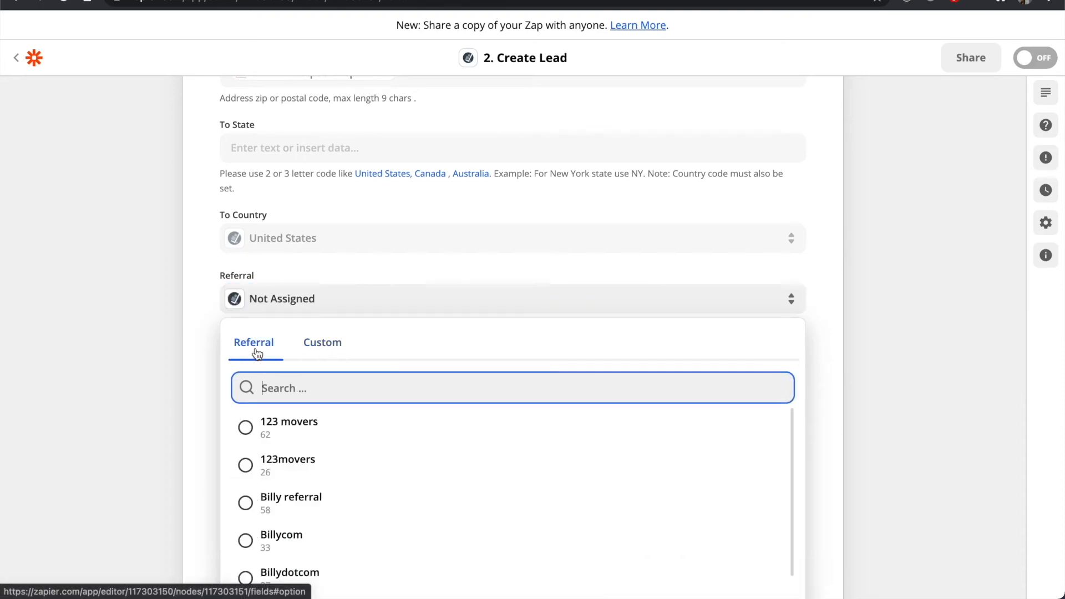
pyautogui.scroll(-1, 281, 435)
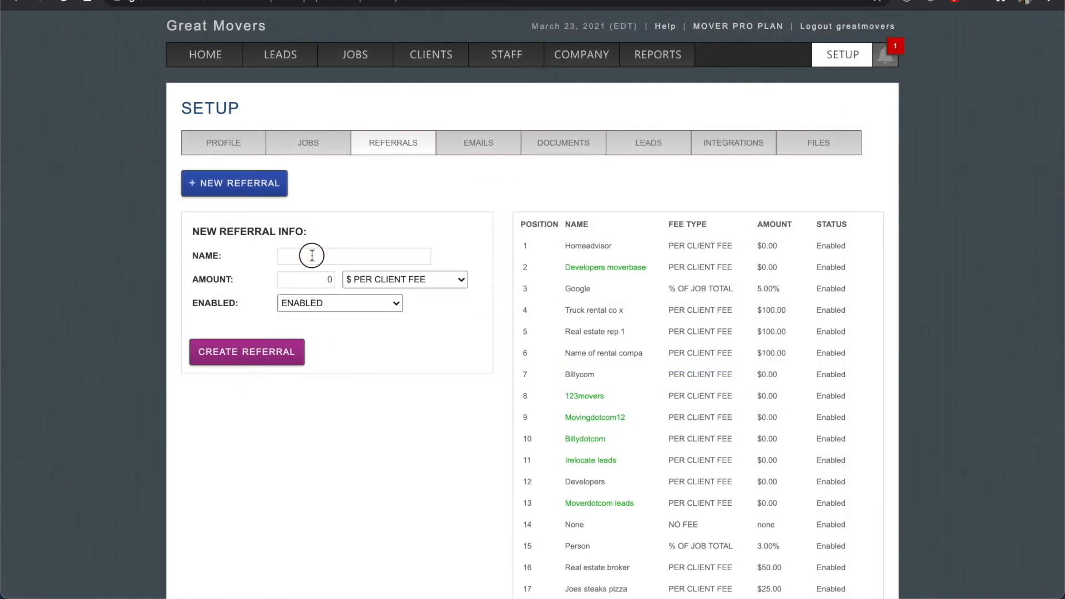
# - In Moverbase's referral setup, create an enabled referral named "Contact Form" and save it
pyautogui.click(313, 255)
pyautogui.write('Contact Form')
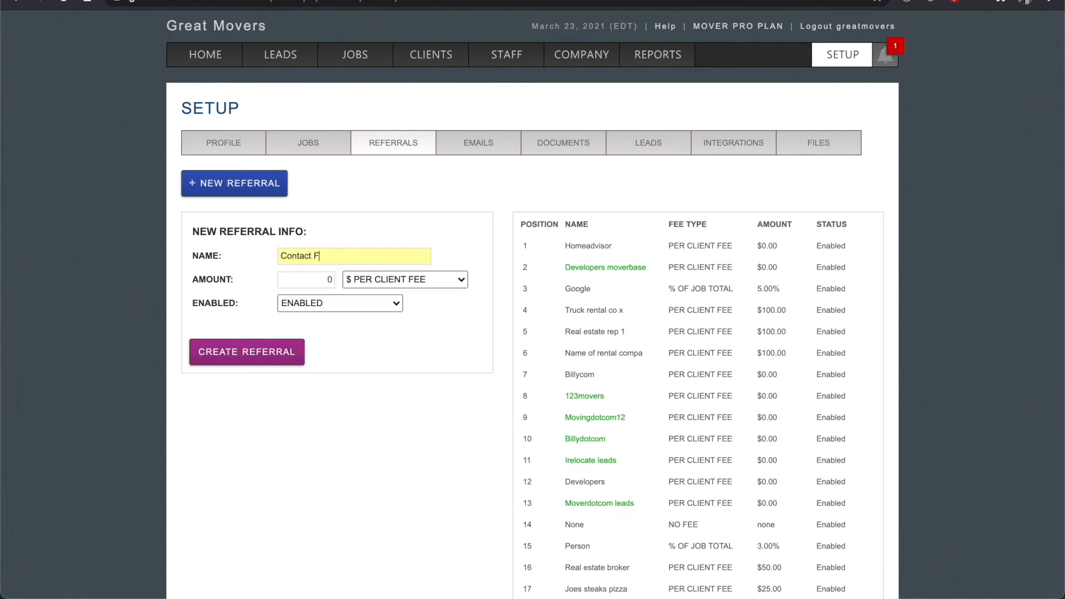
pyautogui.click(263, 358)
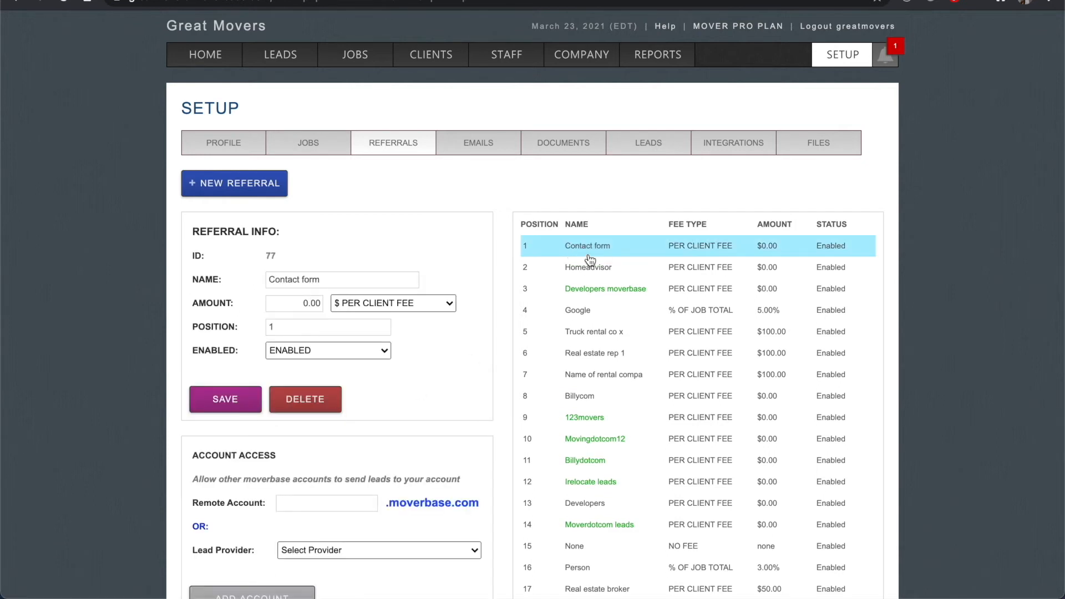
pyautogui.click(237, 400)
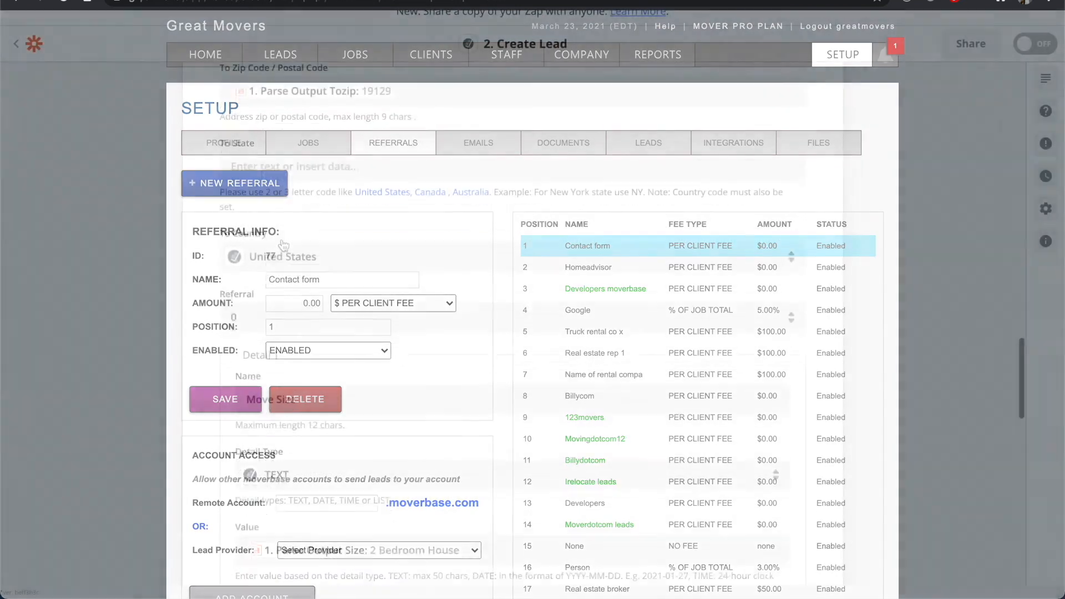
# - Back in Zapier, set the lead's Referral to Contact form, searching the referral list for "cont"
pyautogui.click(274, 306)
pyautogui.click(250, 350)
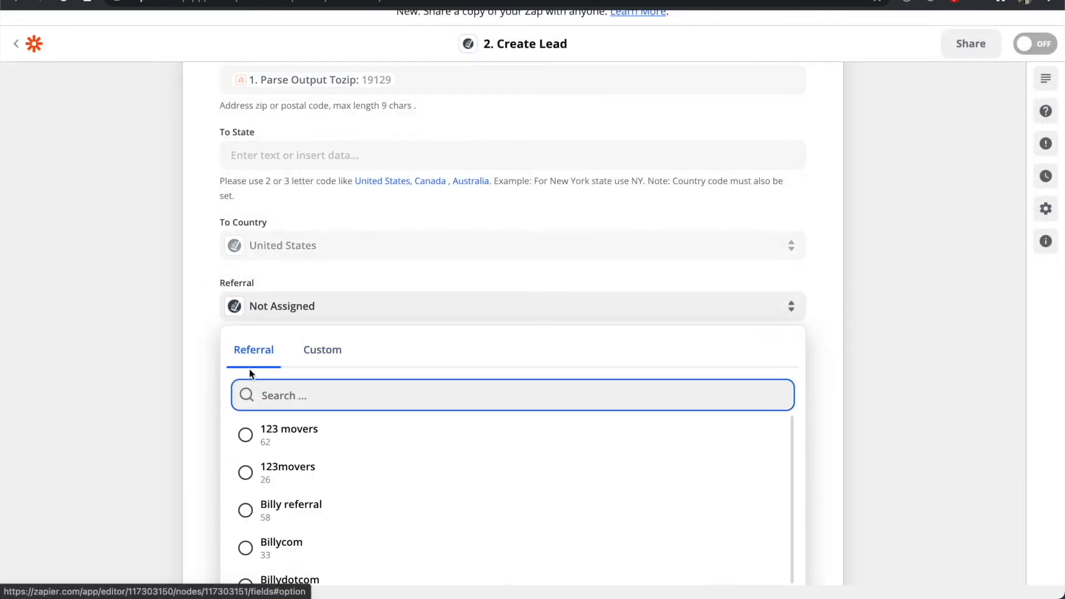
pyautogui.write('cont')
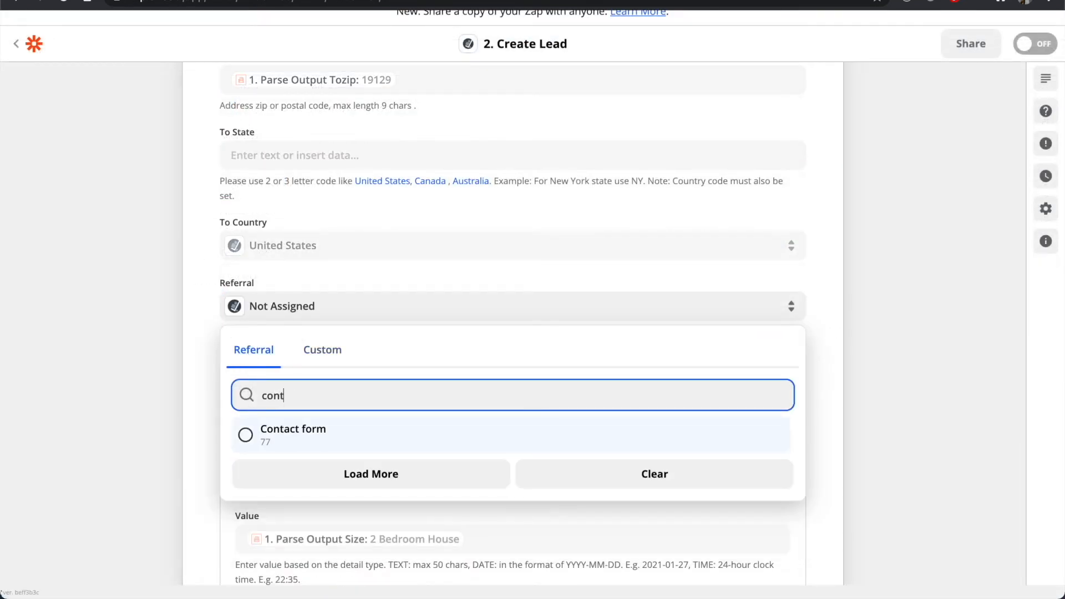
pyautogui.click(251, 438)
# - Continue to the Create Lead test, review the mapped lead data and send the test lead to Moverbase
pyautogui.scroll(-15, 304, 354)
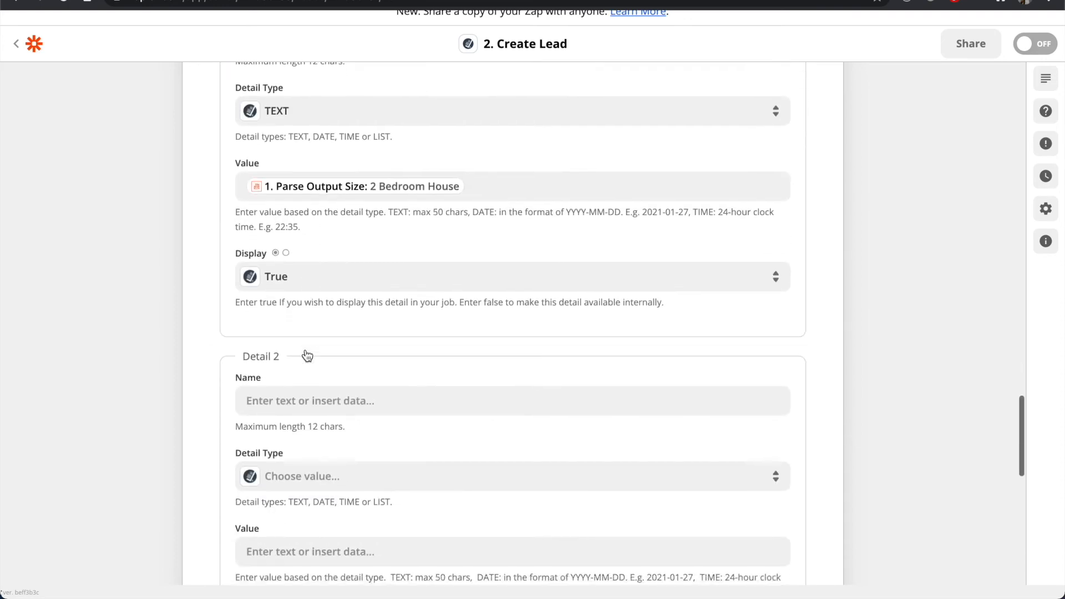
pyautogui.scroll(-3, 305, 291)
pyautogui.click(528, 483)
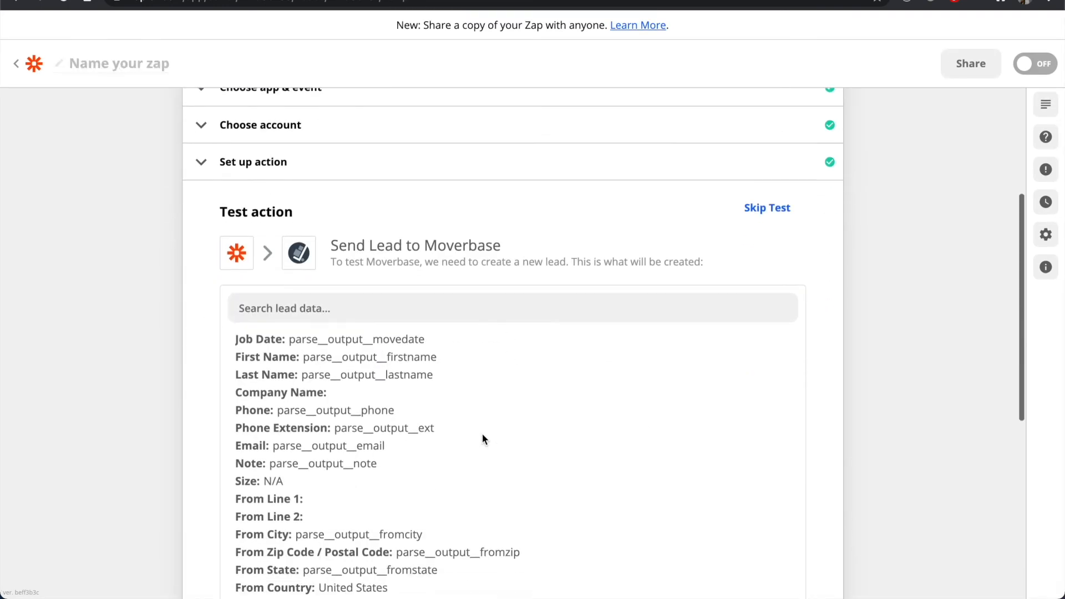
pyautogui.scroll(-5, 418, 278)
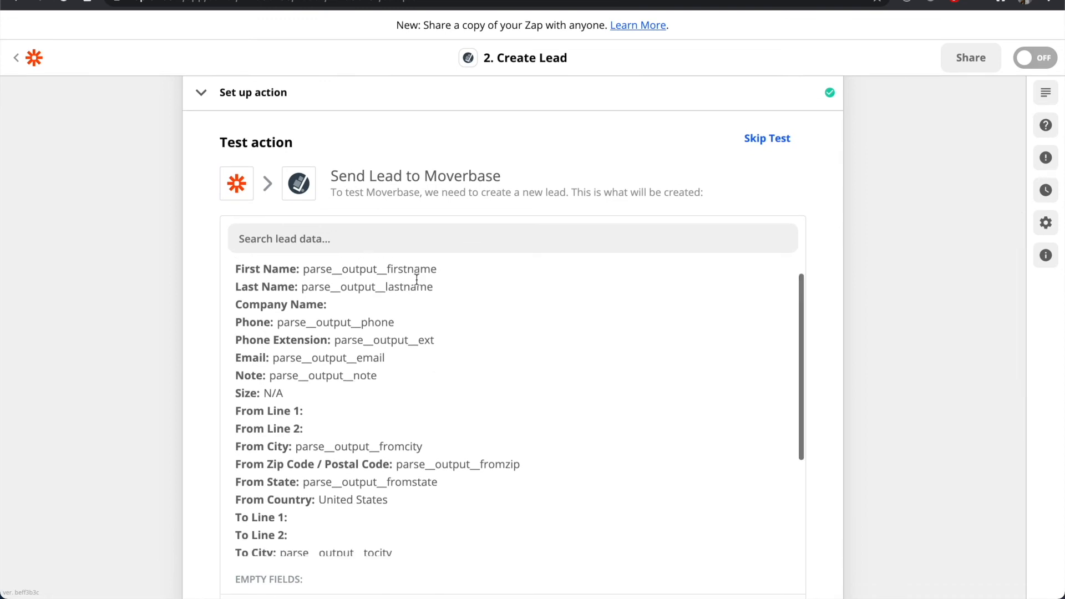
pyautogui.scroll(-6, 381, 171)
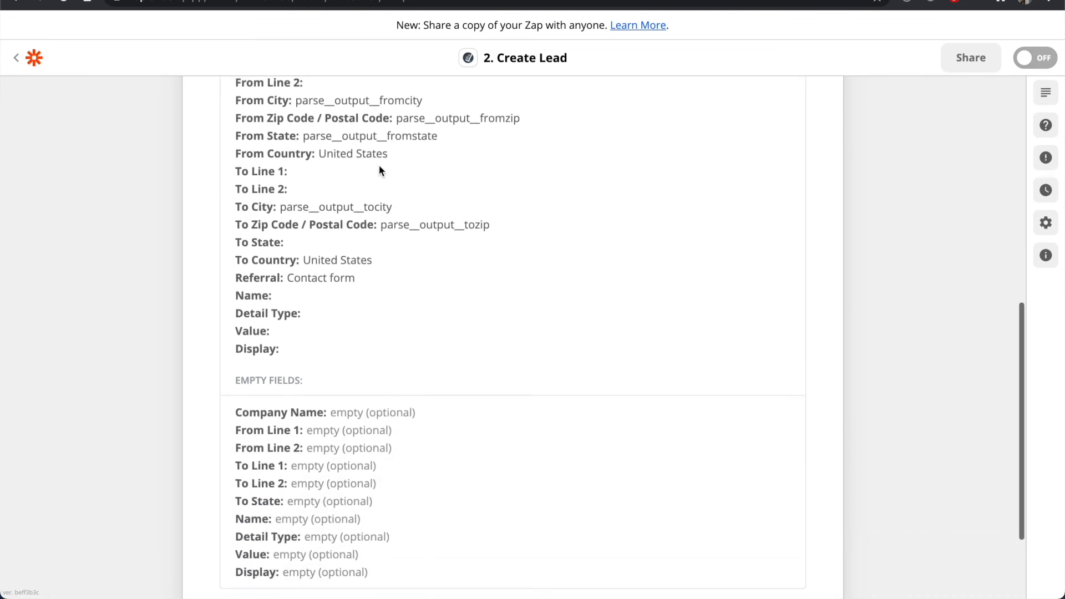
pyautogui.click(357, 501)
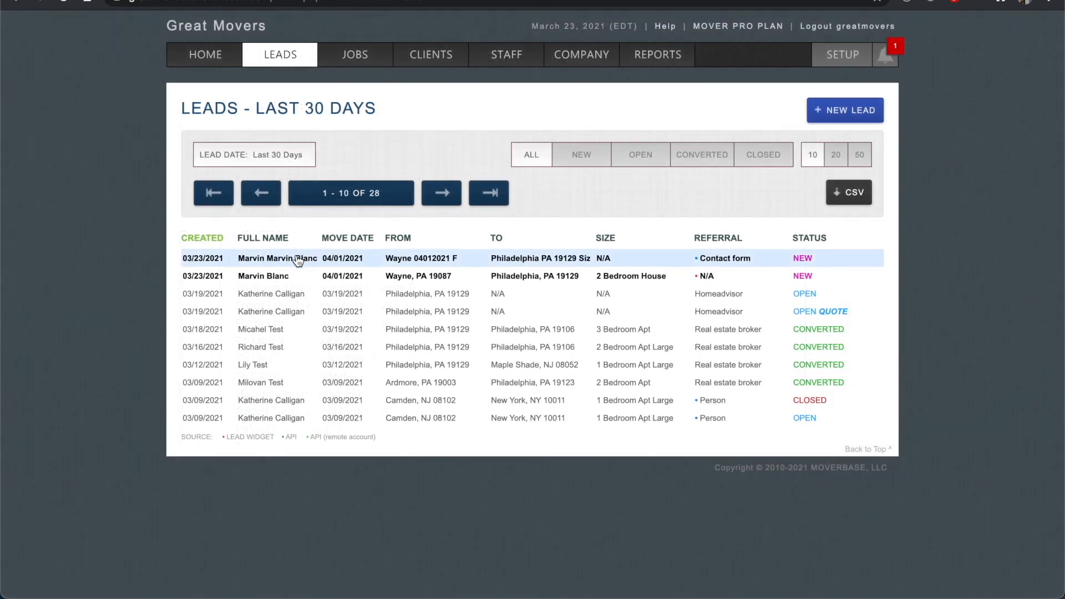
# - Open the new Contact form lead in Moverbase and check its Full Name, From and To fields against the source data
pyautogui.click(299, 259)
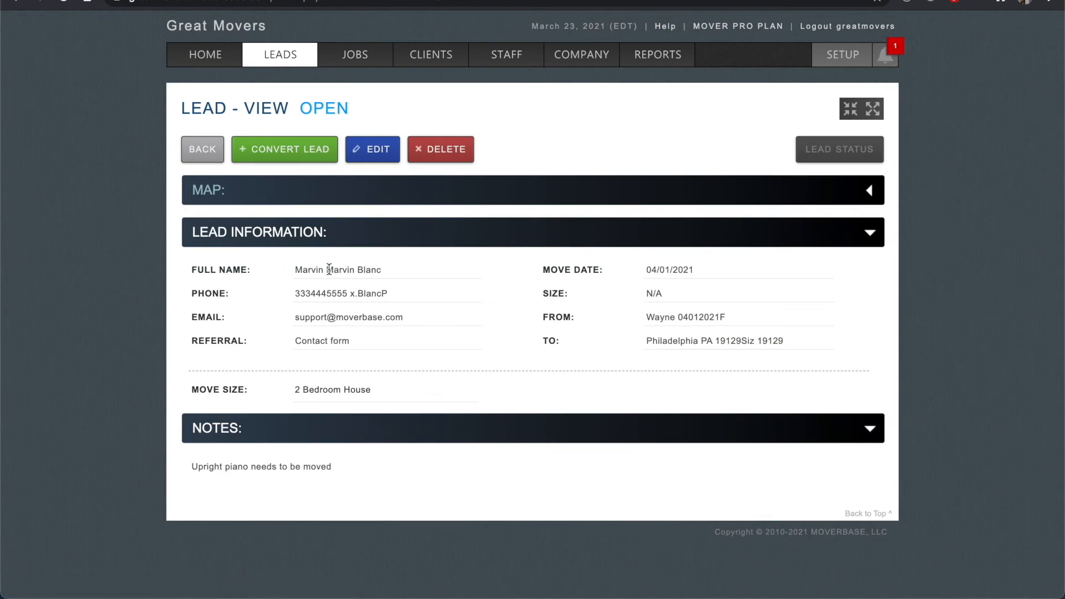
pyautogui.moveTo(355, 271); pyautogui.dragTo(326, 270)
pyautogui.click(751, 314)
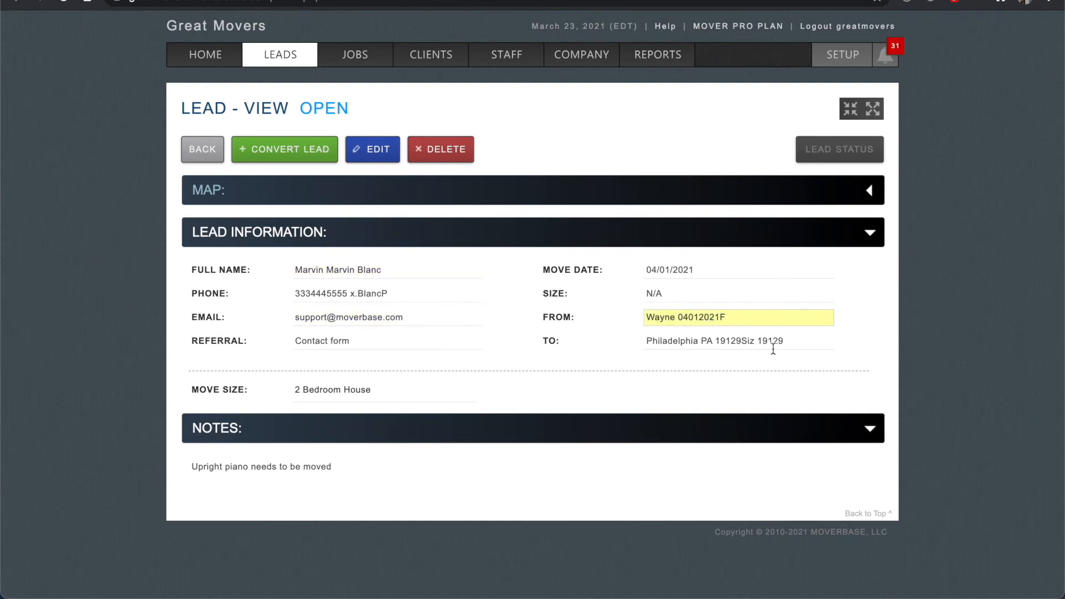
pyautogui.moveTo(792, 344); pyautogui.dragTo(654, 337)
pyautogui.click(549, 355)
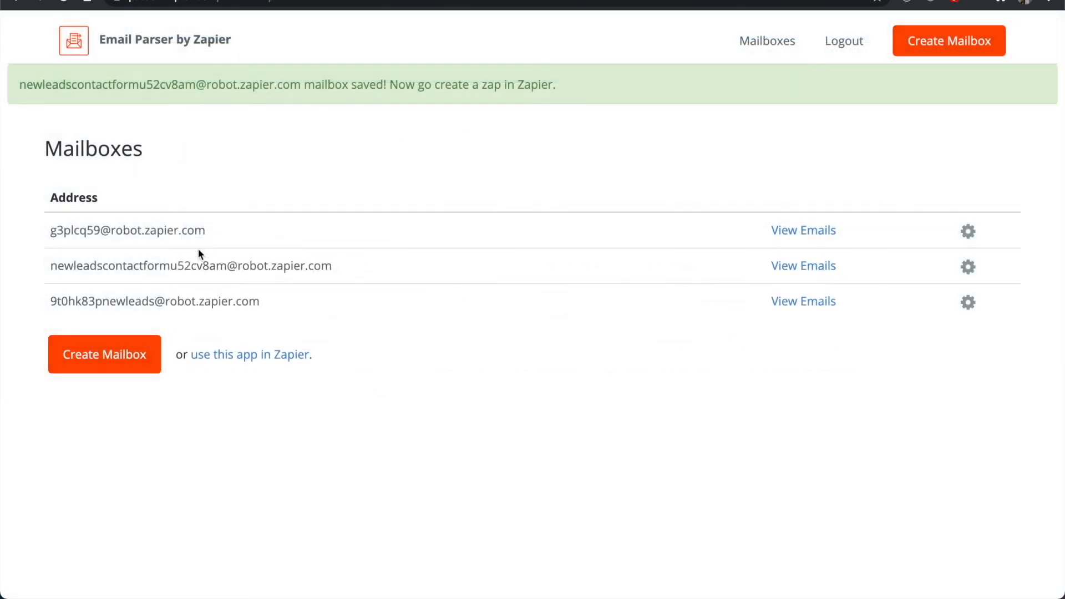
# - In Email Parser, open the contact form mailbox's email history, view the received email's template and report the parsing as inaccurate
pyautogui.click(797, 273)
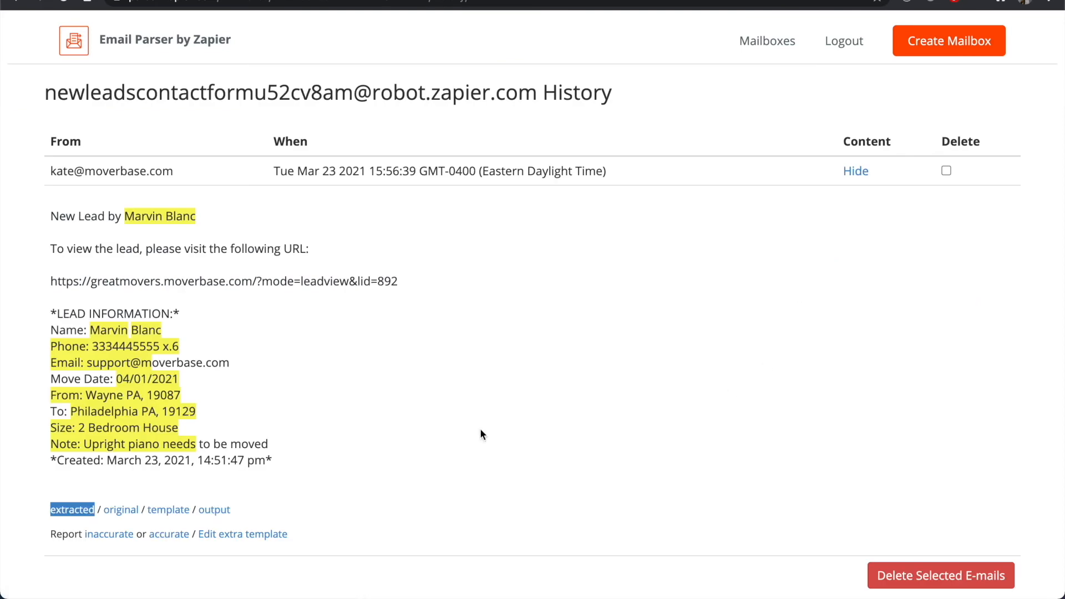
pyautogui.scroll(-2, 182, 365)
pyautogui.click(168, 418)
pyautogui.scroll(-1, 99, 427)
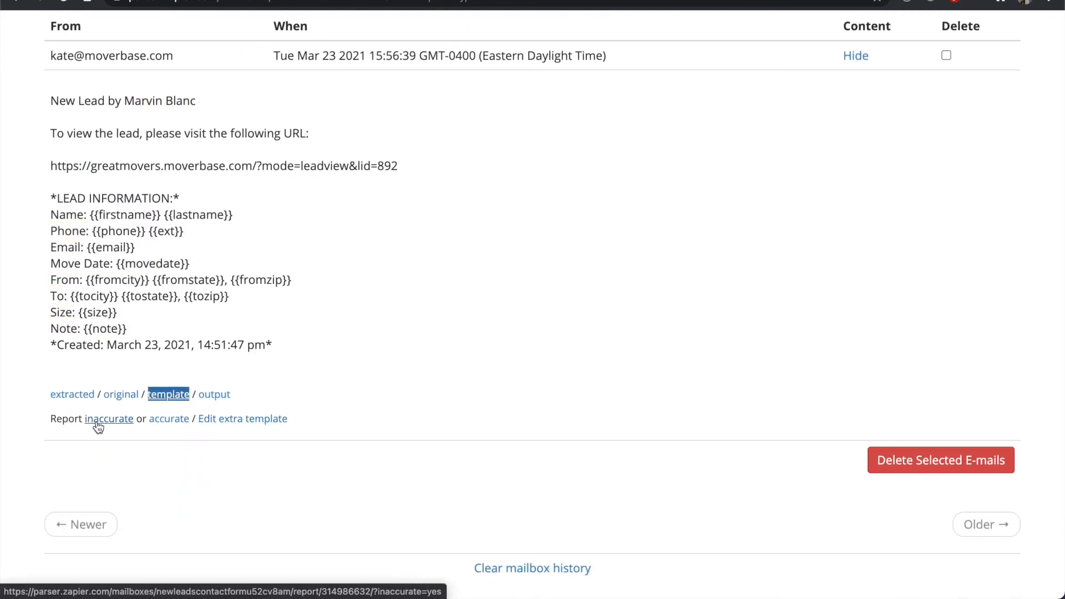
pyautogui.click(97, 423)
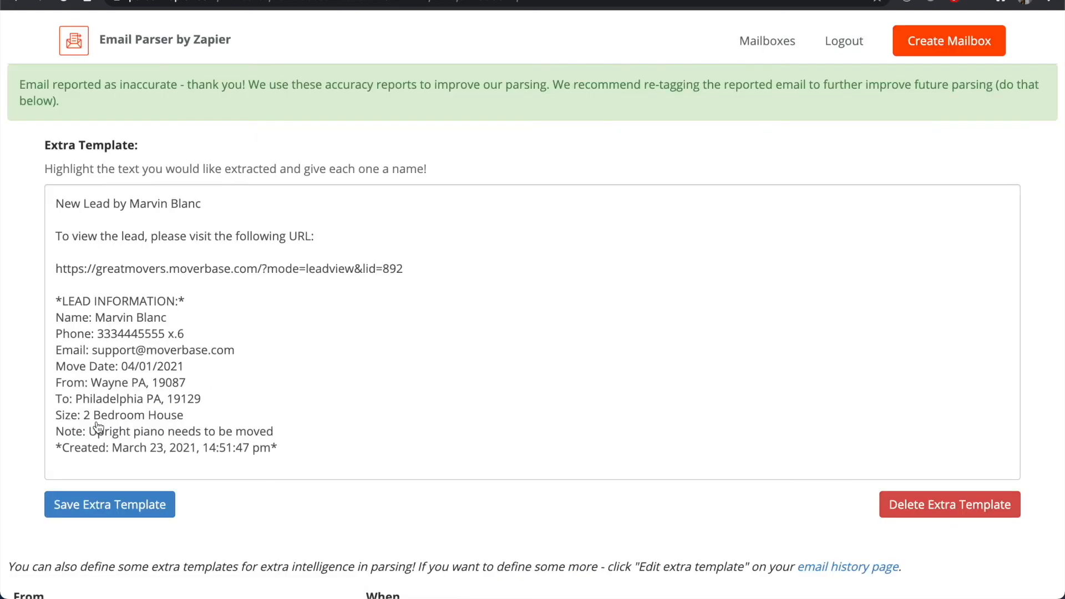
# - Tag the lead's name on the Name line of the extra template as Full Name
pyautogui.scroll(-2, 98, 427)
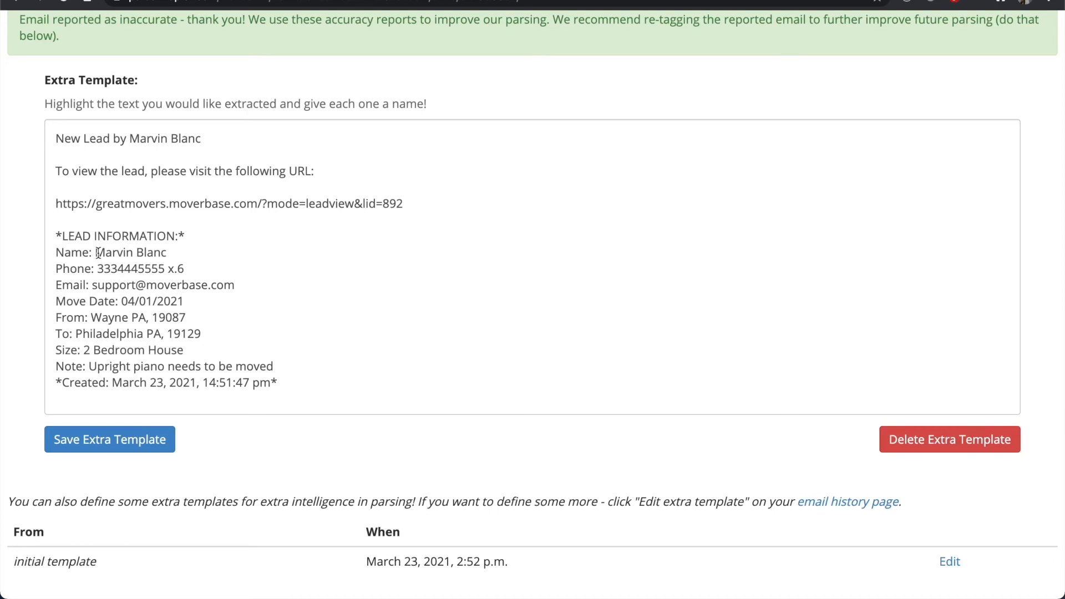
pyautogui.moveTo(96, 253); pyautogui.dragTo(169, 253)
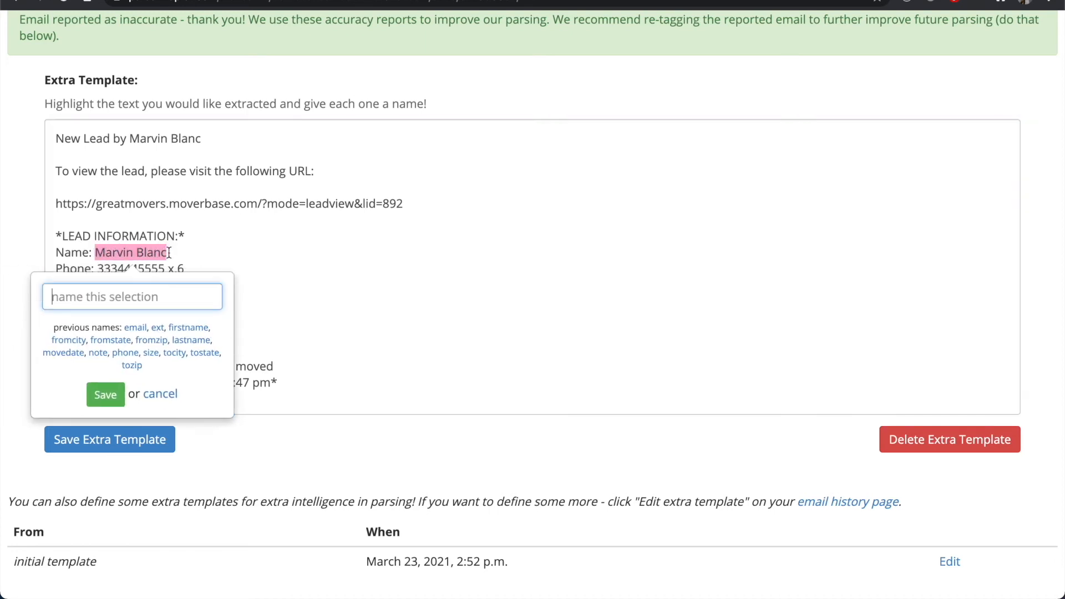
pyautogui.write('fu')
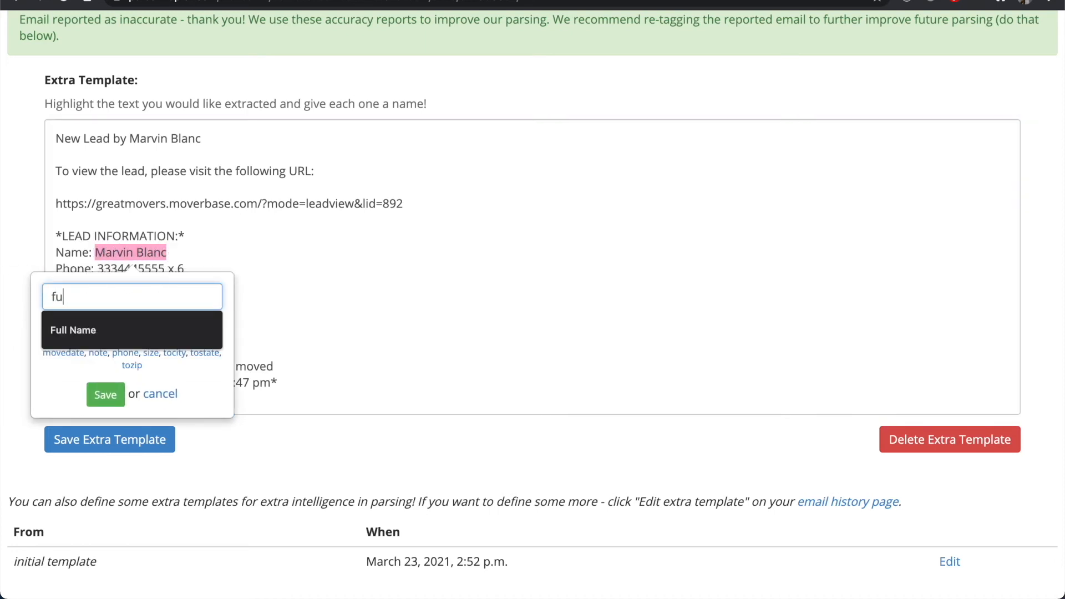
pyautogui.click(162, 322)
pyautogui.click(112, 398)
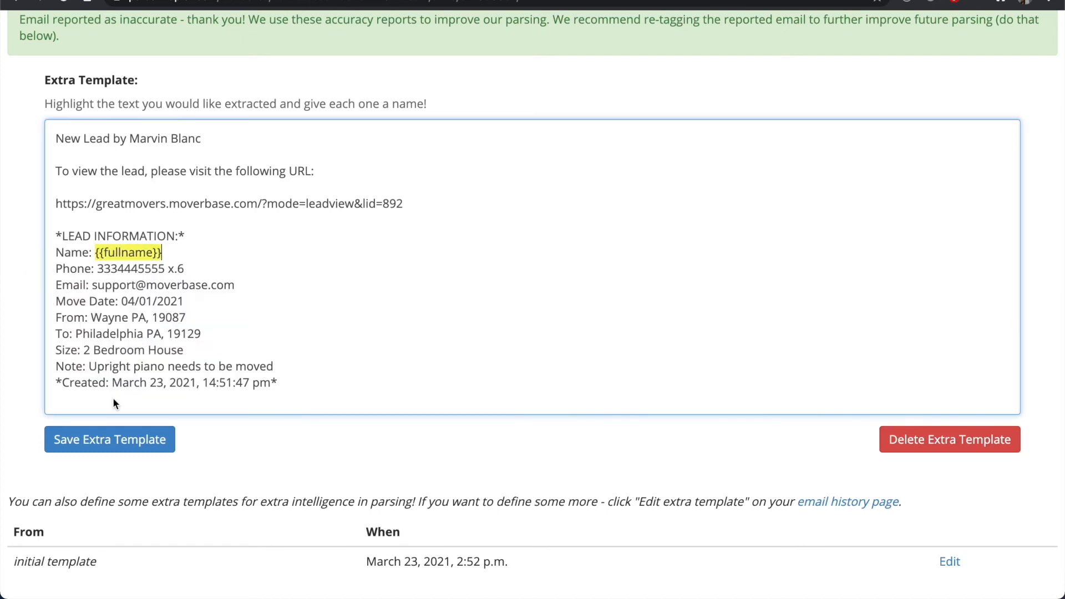
# - Tag the number and extension on the Phone line of the extra template together as Phone
pyautogui.moveTo(98, 269); pyautogui.dragTo(184, 269)
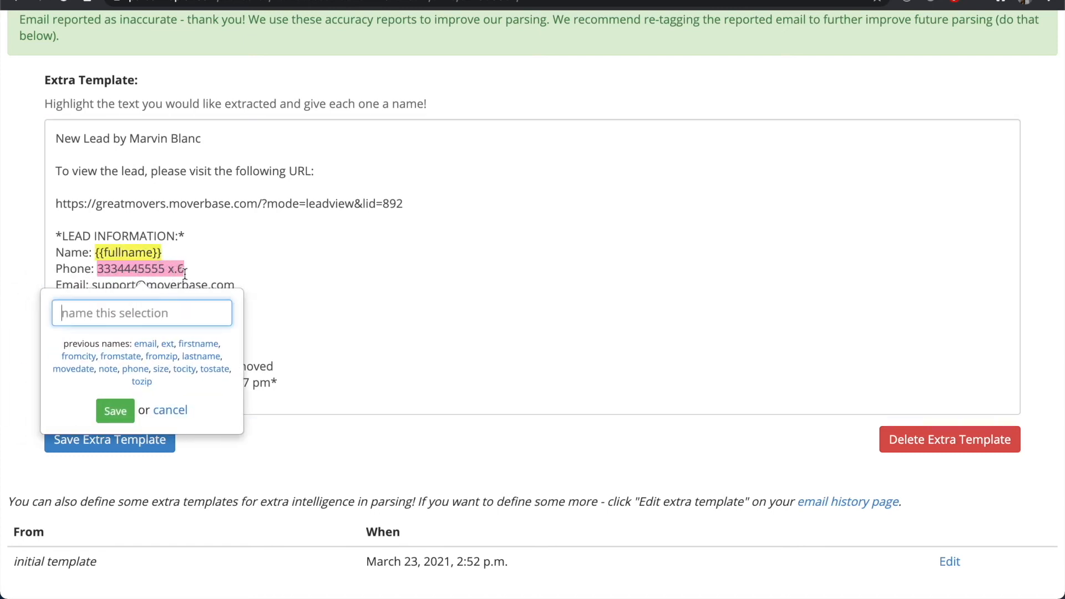
pyautogui.write('phone')
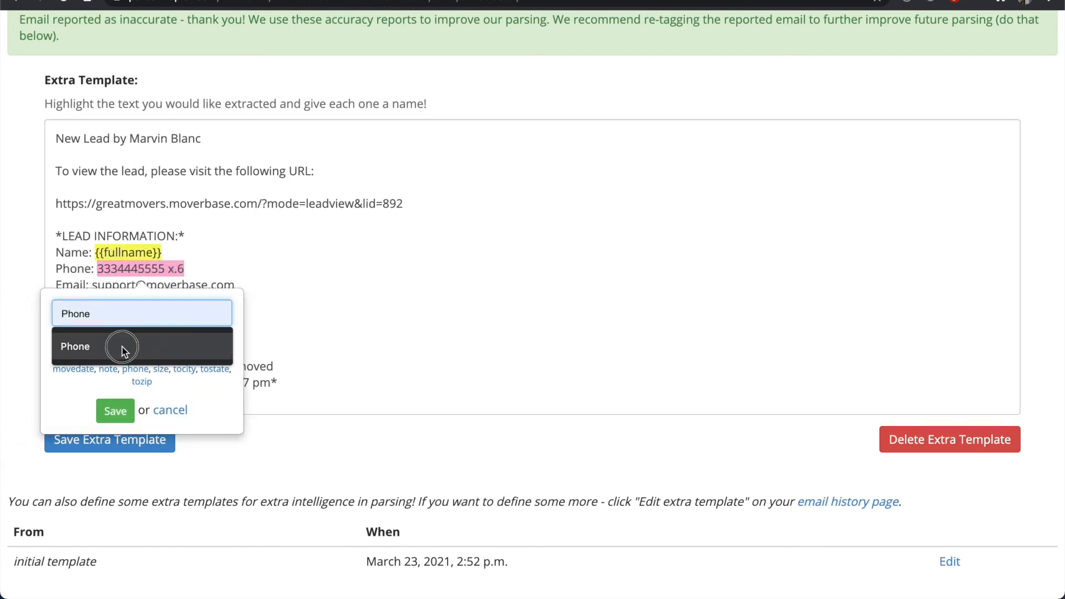
pyautogui.click(122, 347)
pyautogui.click(114, 411)
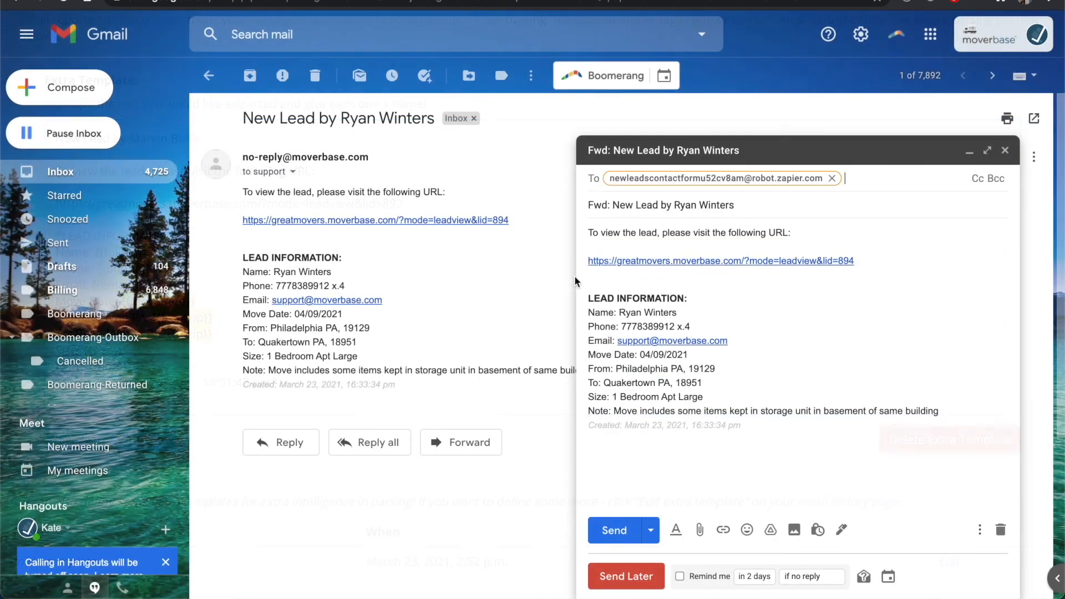
# - In Gmail, remove the "Fwd:" prefix from the subject of the lead email being forwarded to the parser mailbox
pyautogui.moveTo(613, 207); pyautogui.dragTo(566, 202)
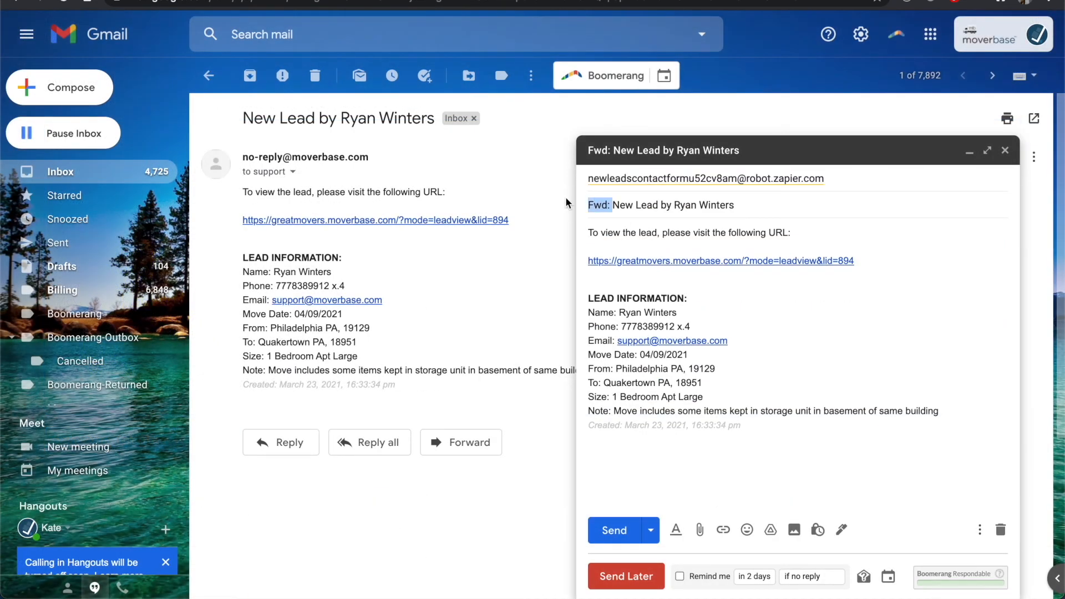
pyautogui.press('BackSpace')
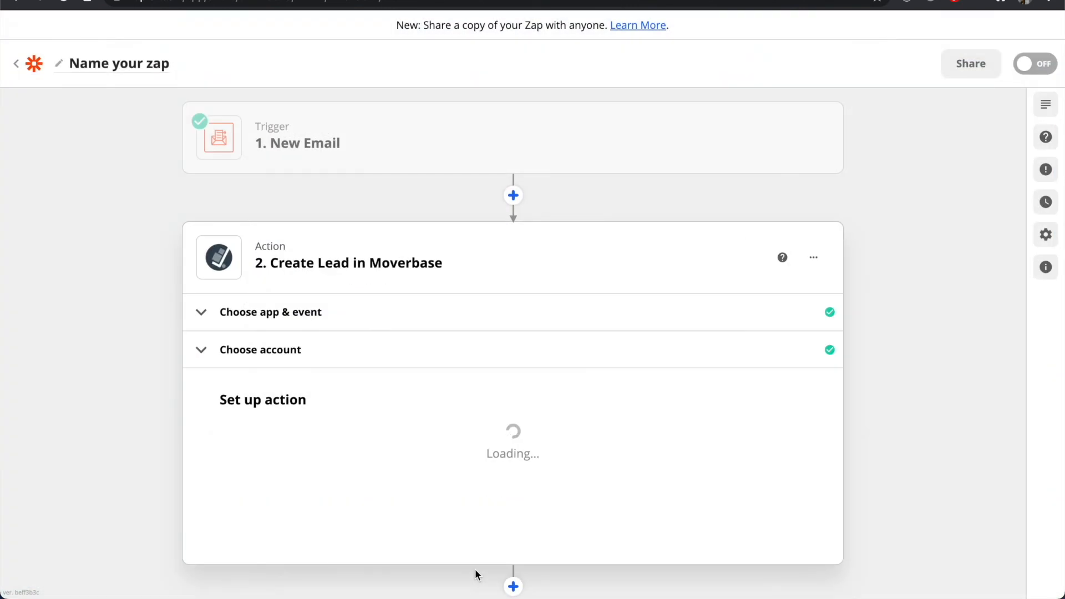
# - In Zapier, run the Create Lead test for review, and open the newest Contact form lead in Moverbase
pyautogui.scroll(-5, 377, 290)
pyautogui.scroll(-9, 377, 290)
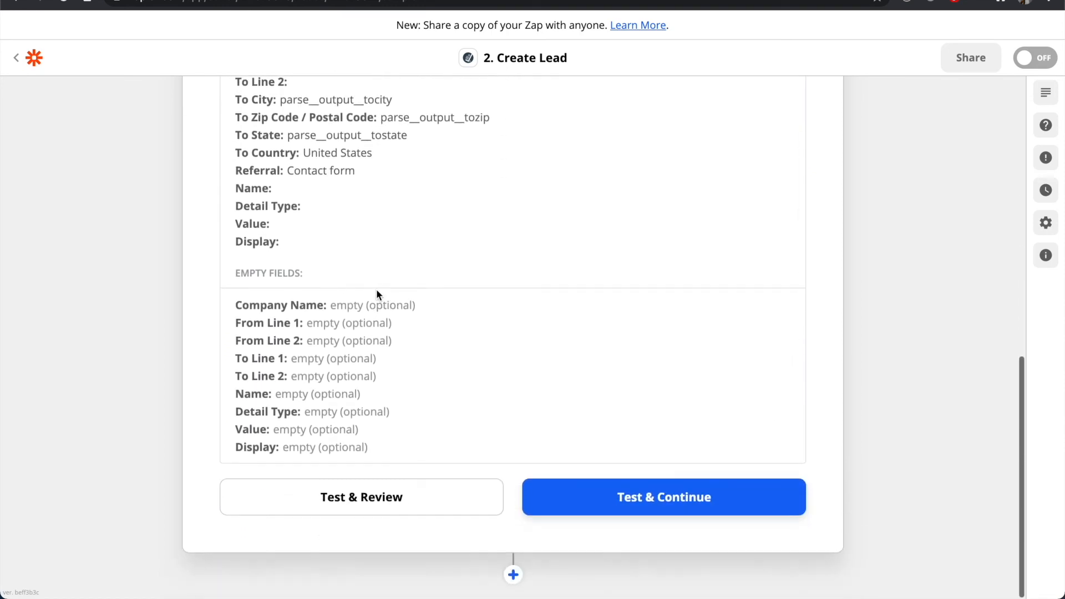
pyautogui.click(366, 492)
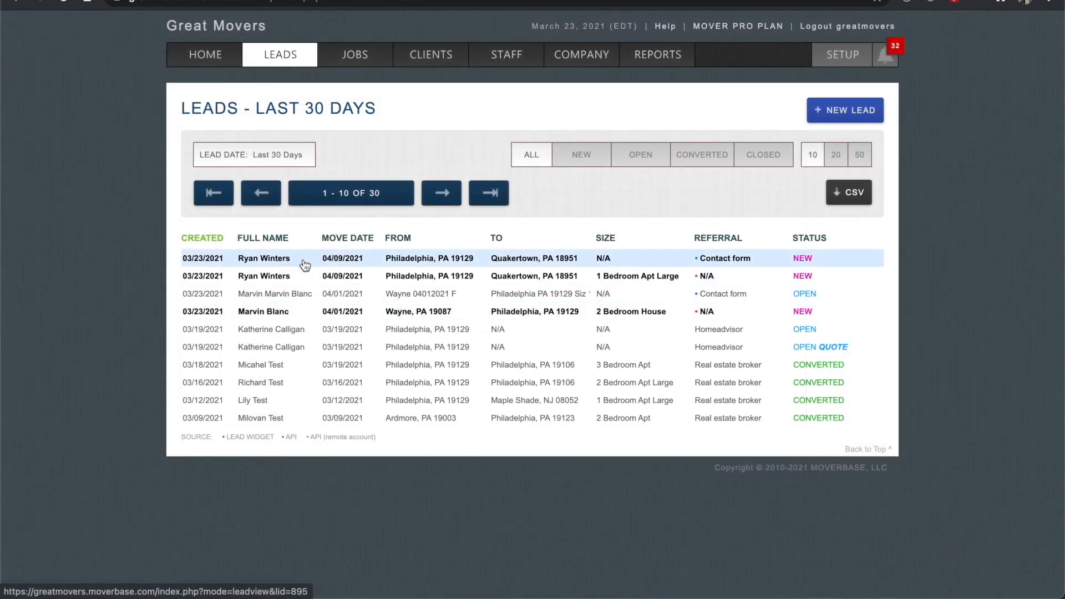
pyautogui.click(305, 265)
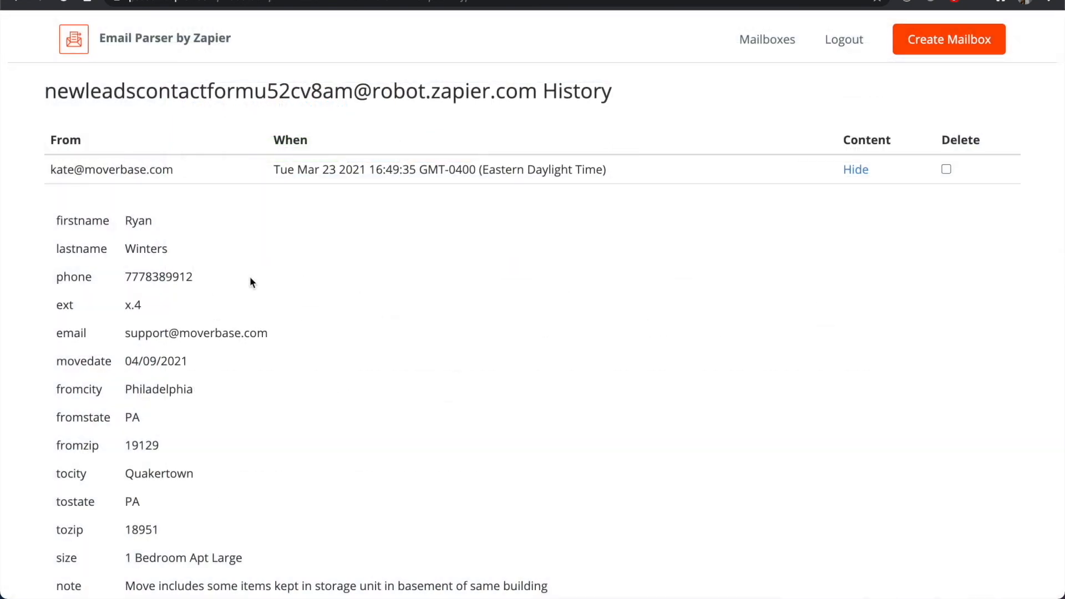
# - In Email Parser's mailbox history, view the latest email's extracted fields and report the parsing as accurate
pyautogui.scroll(-5, 249, 281)
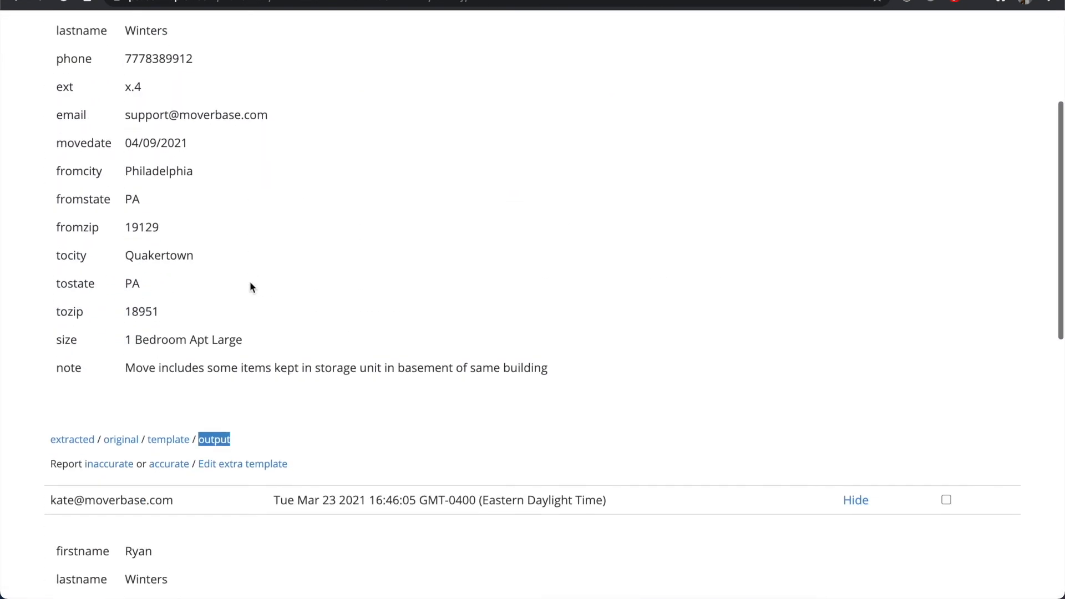
pyautogui.click(84, 411)
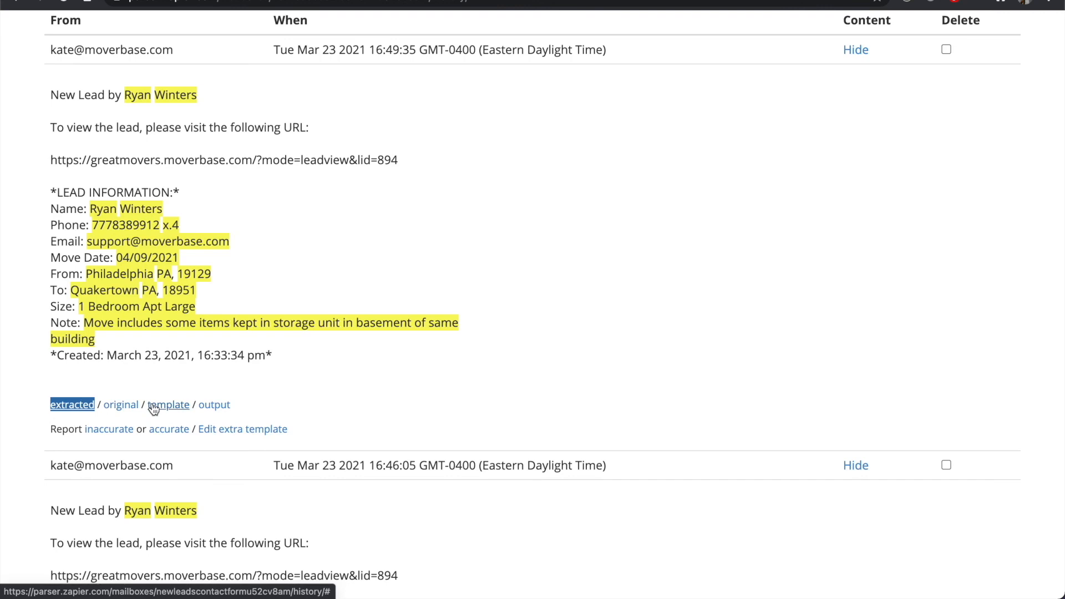
pyautogui.click(164, 432)
pyautogui.scroll(-4, 165, 435)
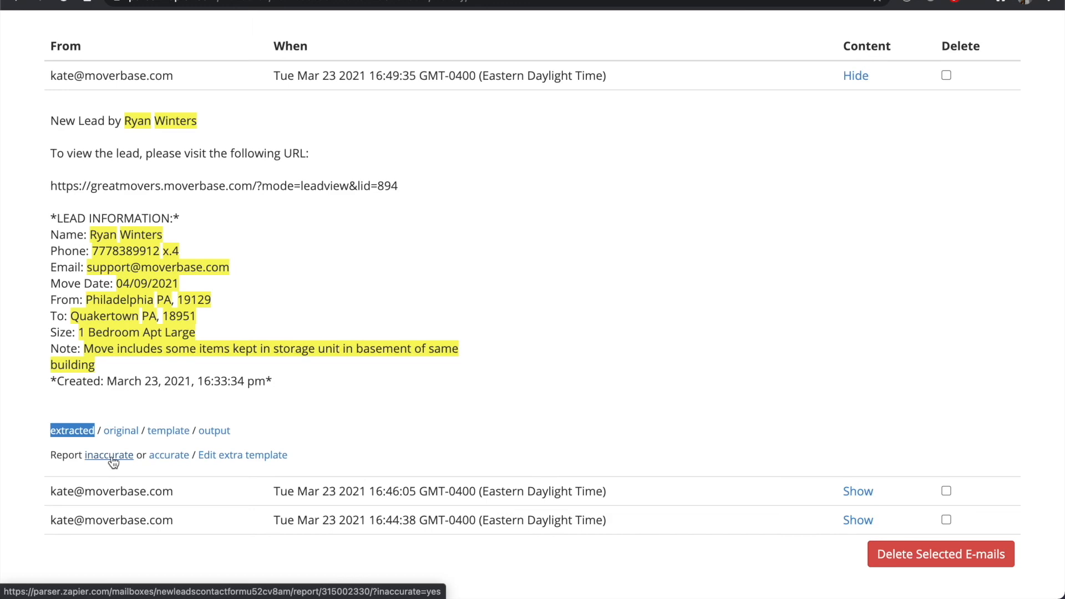
pyautogui.scroll(-3, 113, 461)
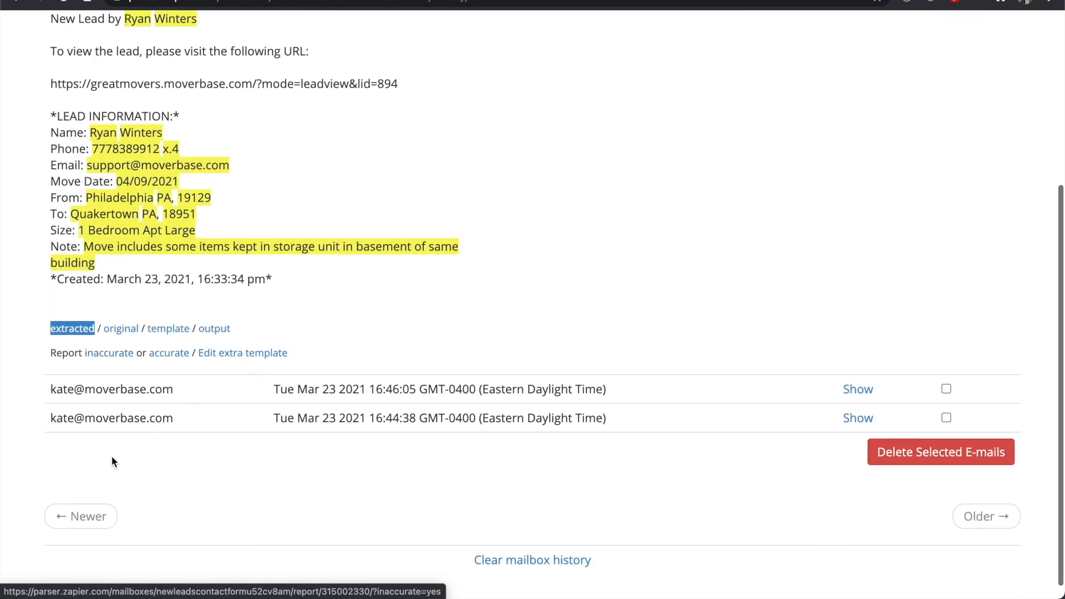
# - Back in Zapier, name the Zap "New Leads From Email" and turn it on
pyautogui.scroll(10, 248, 116)
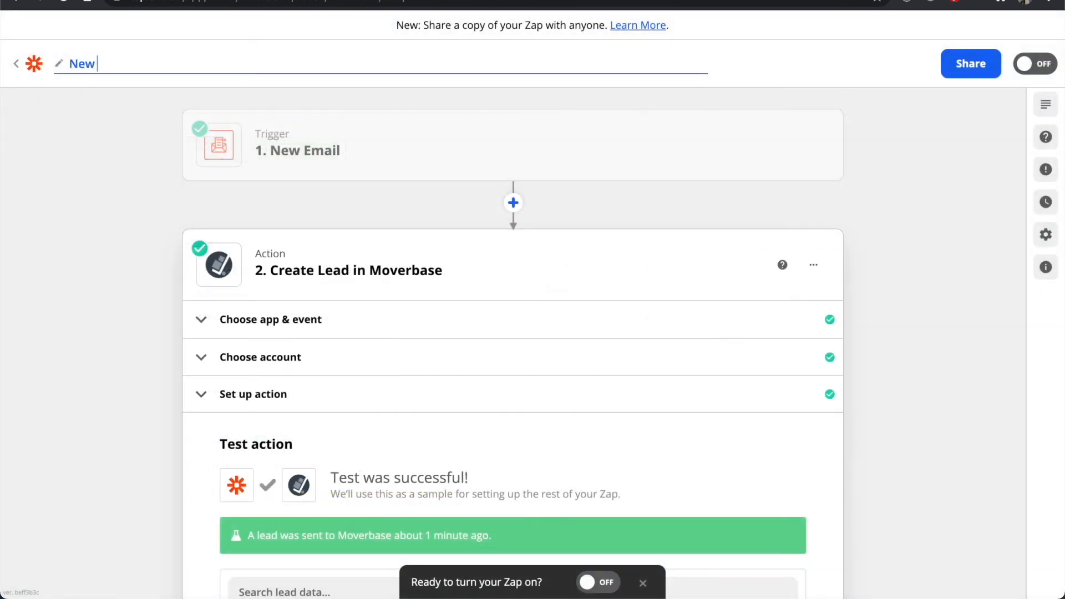
pyautogui.write('Leads From Email')
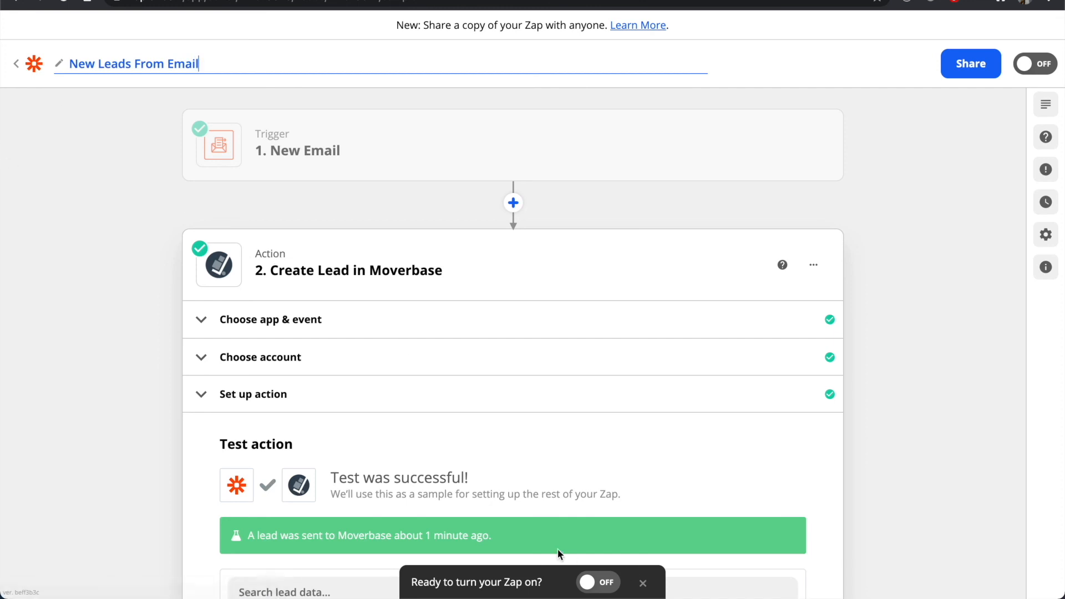
pyautogui.scroll(-10, 558, 549)
pyautogui.click(638, 538)
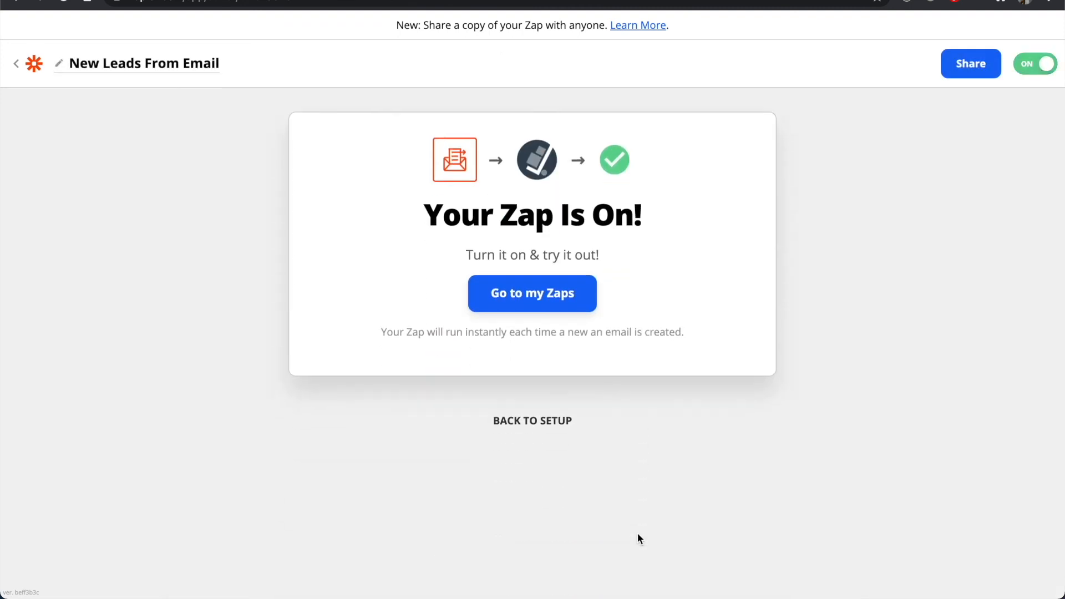